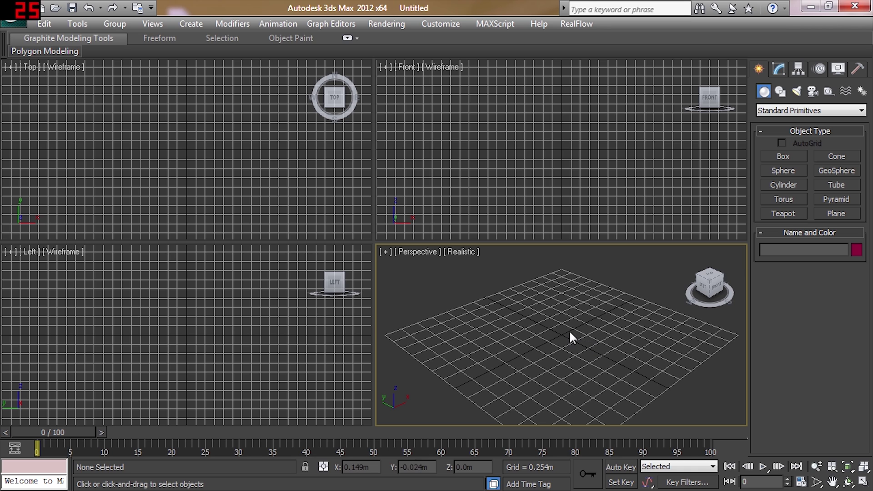
Orbit the Perspective view lower, then activate Front, Top, Left and Perspective in turn
left_click_drag(709, 281, 687, 273)
left_click(504, 96)
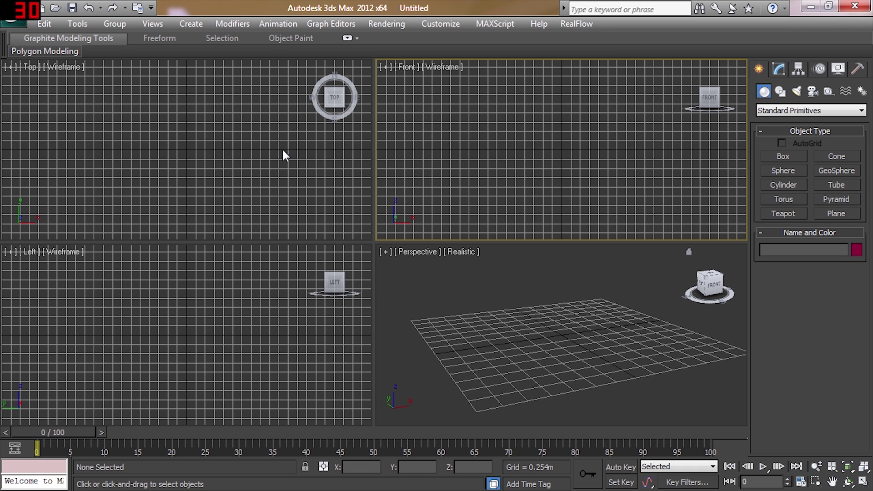
left_click(93, 162)
left_click(142, 366)
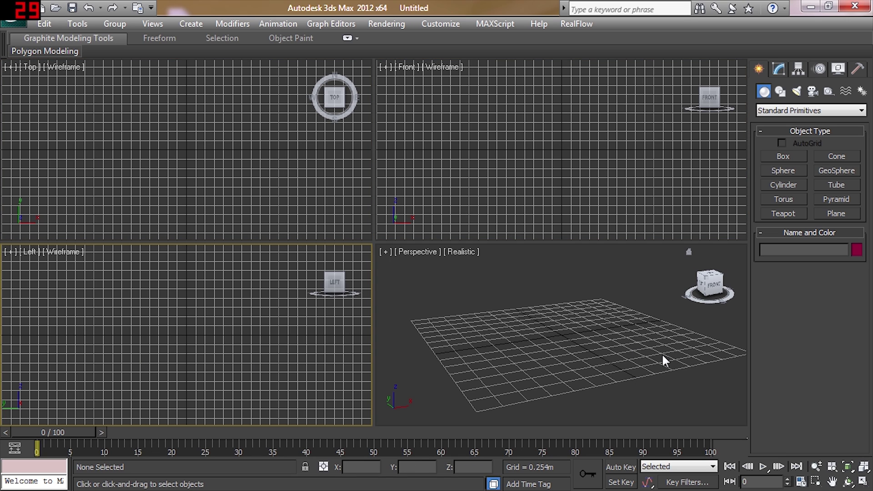
left_click(512, 331)
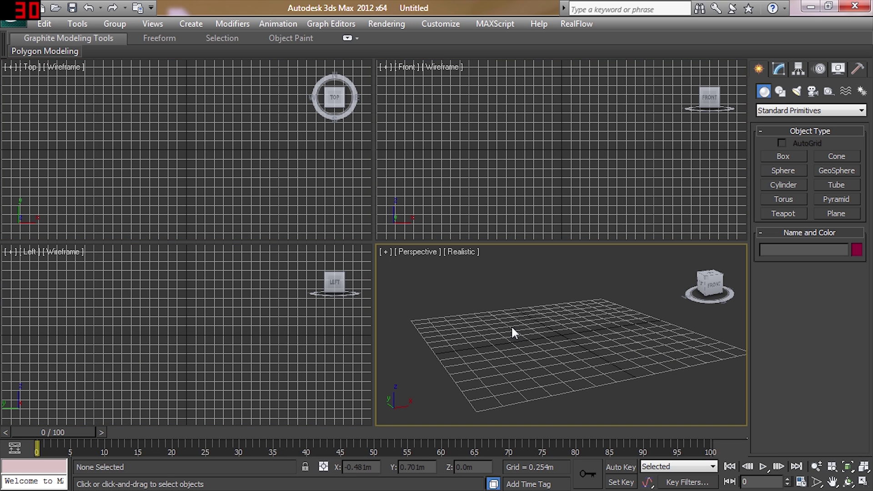
key("alt+Tab")
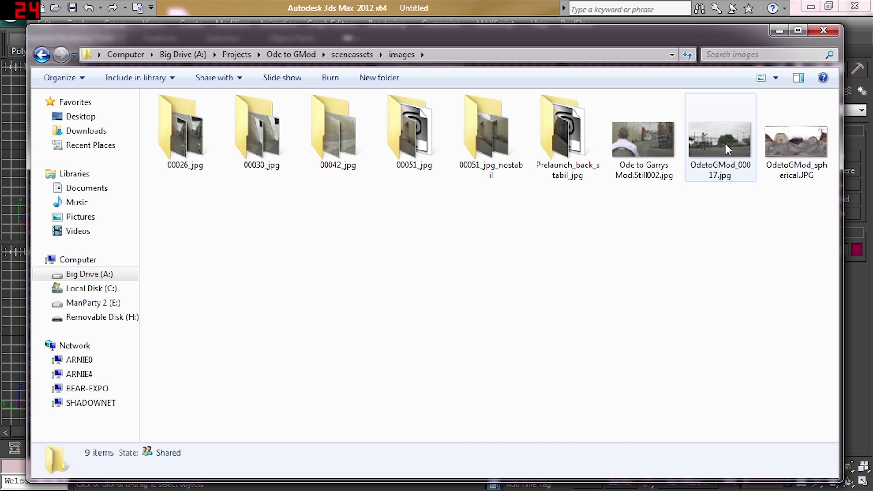
double_click(713, 142)
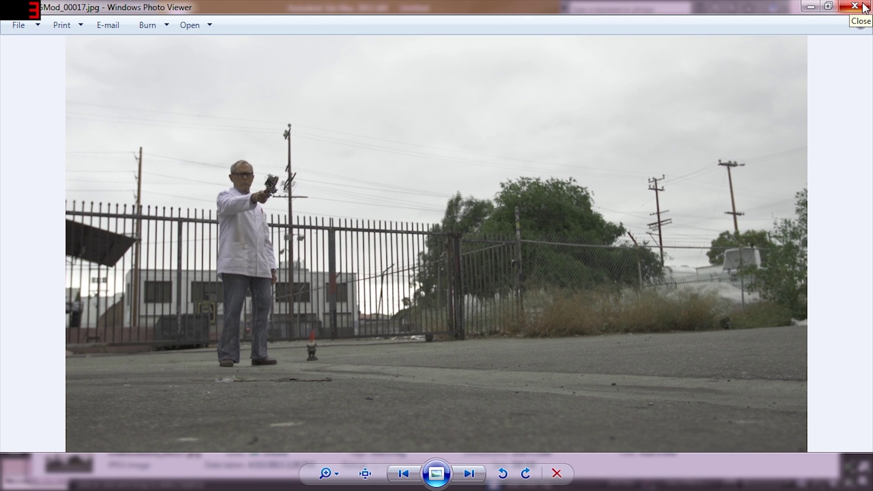
left_click(863, 7)
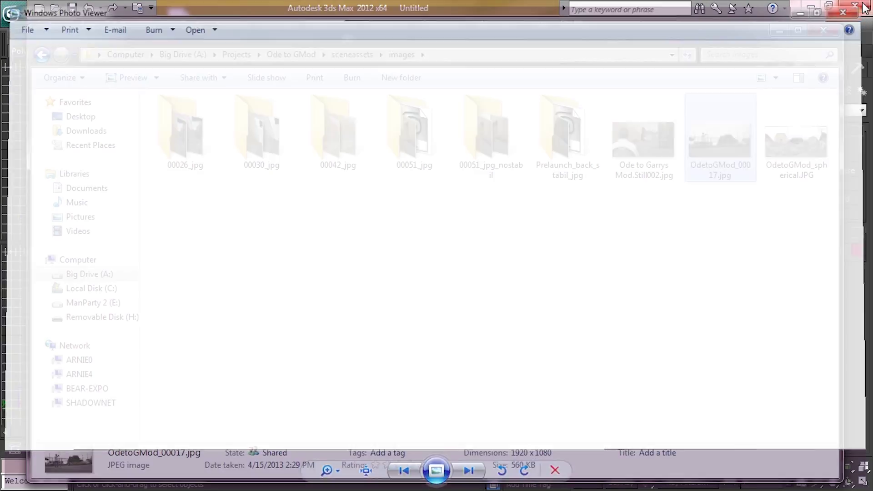
left_click(776, 141)
double_click(776, 141)
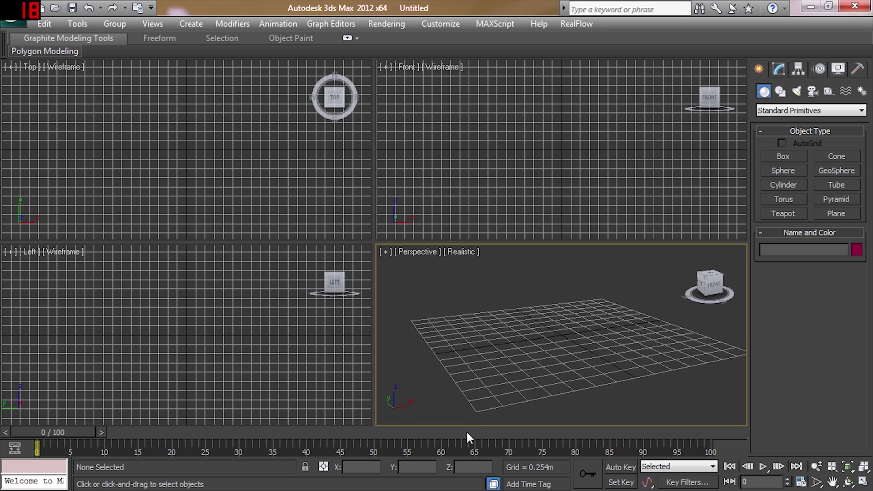
Open Render Setup with F10 and check the renderer assignment rollout
key("F10")
left_click_drag(217, 11, 294, 16)
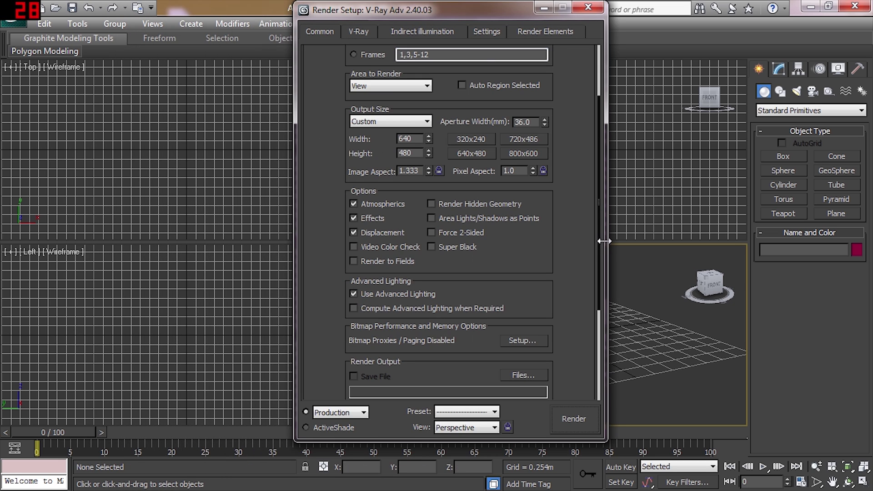
scroll(601, 308, "down", 2)
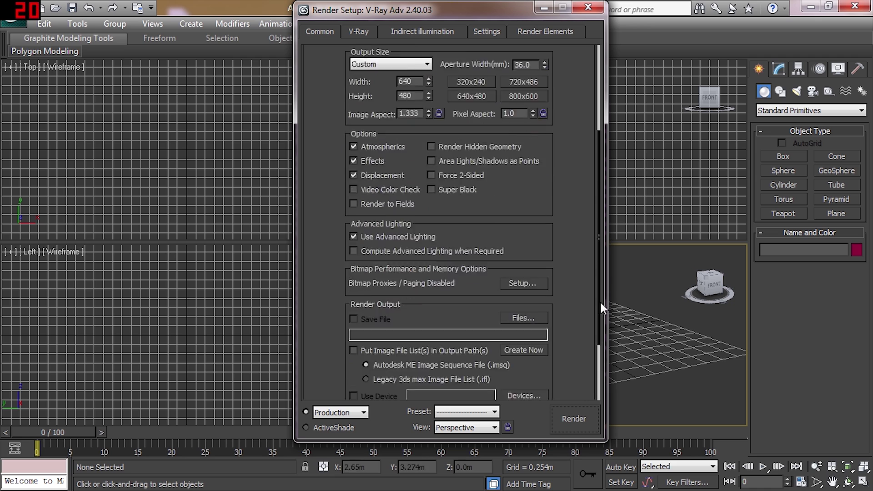
scroll(601, 308, "down", 3)
left_click(402, 392)
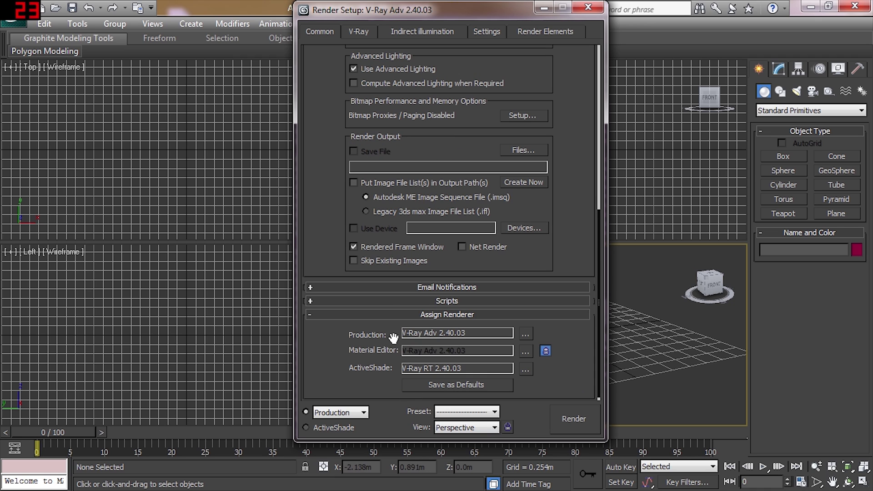
left_click(438, 313)
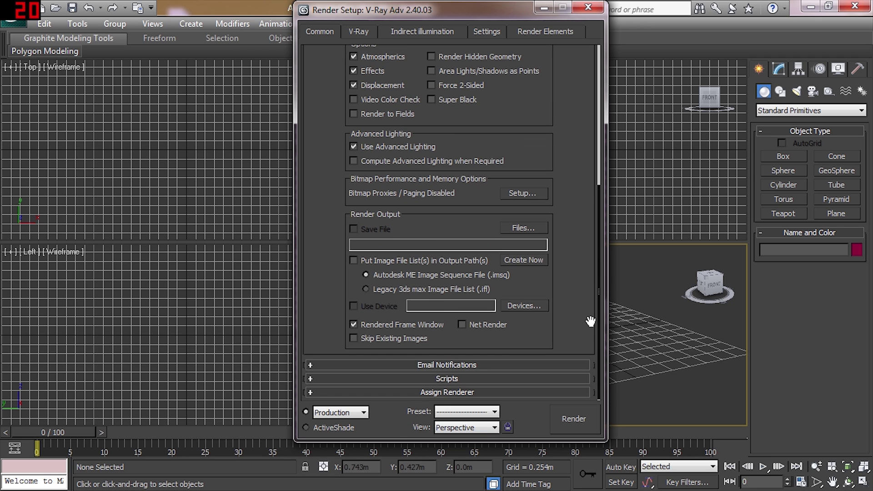
scroll(596, 317, "up", 5)
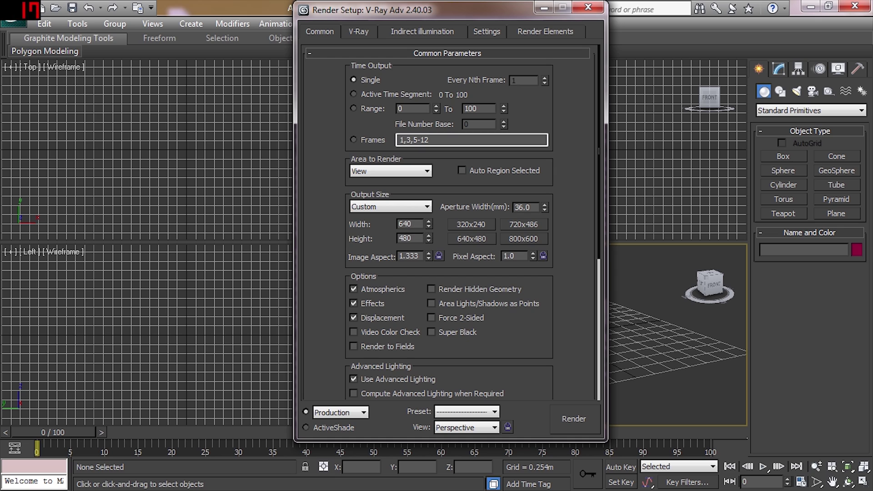
Set the output size to the HDTV (video) preset at 640 x 360 and close Render Setup
double_click(406, 224)
left_click(382, 207)
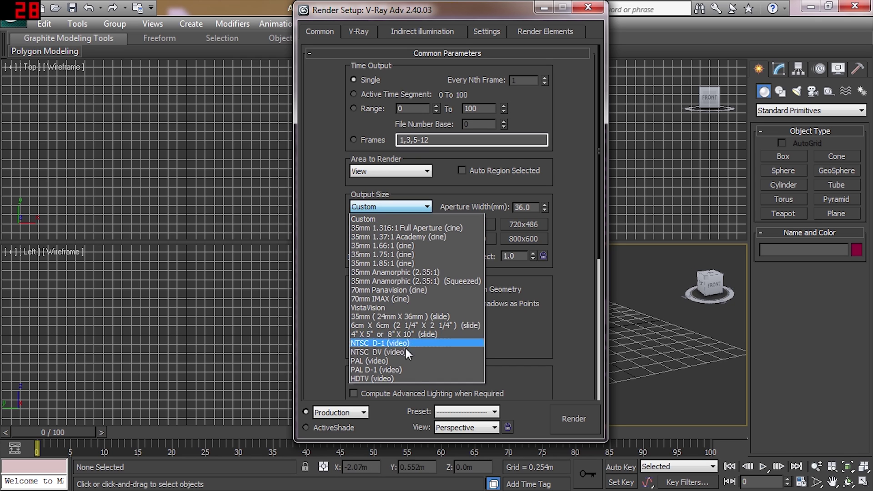
left_click(394, 378)
key("Tab")
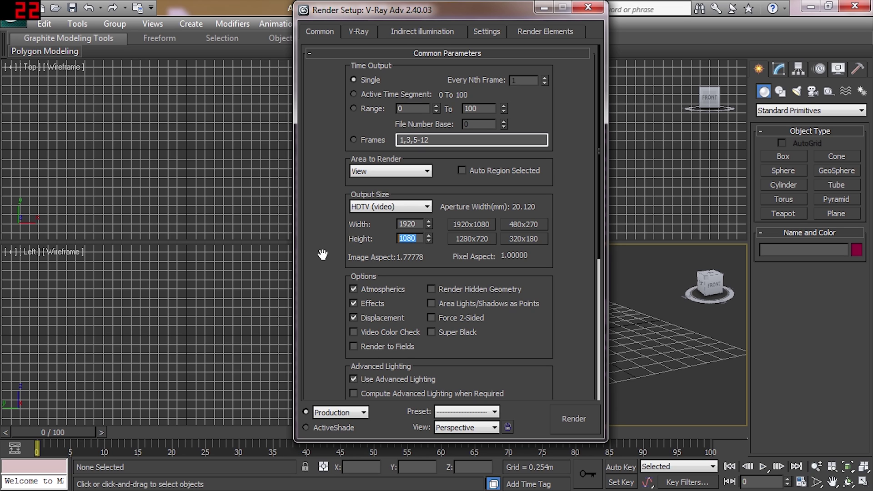
type("360")
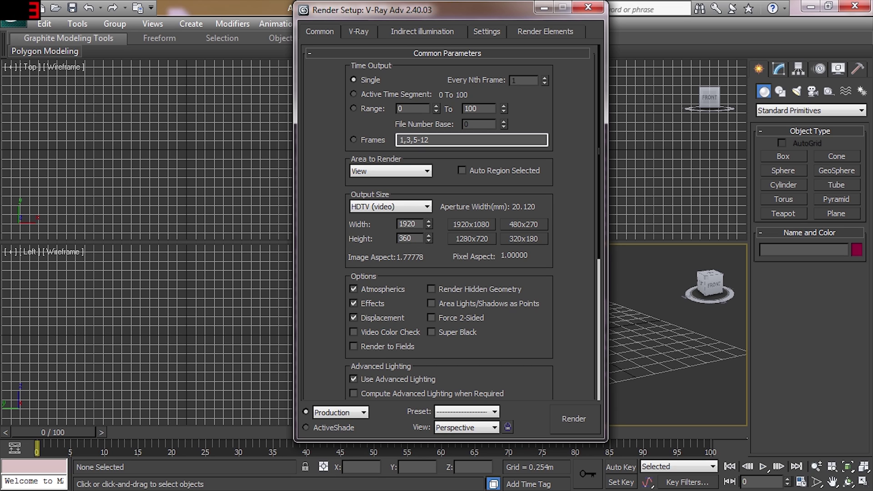
key("shift+Tab")
type("640")
left_click(588, 8)
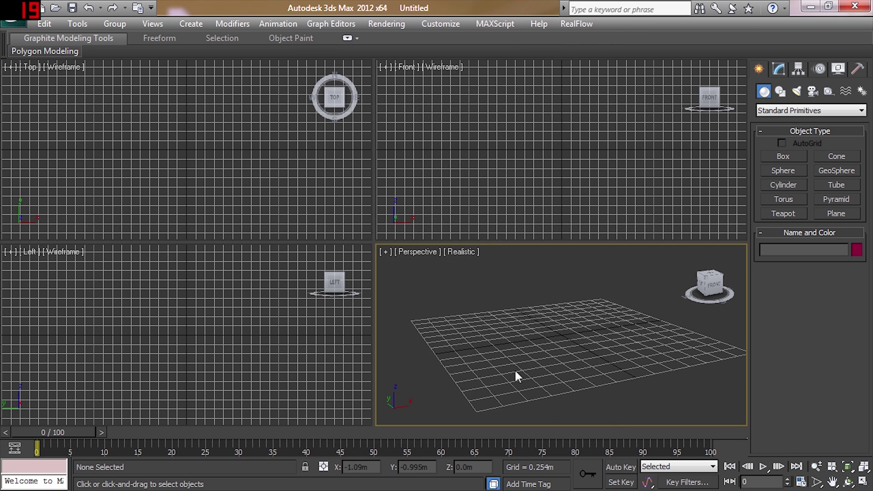
Turn on Show Safe Frames in the Perspective viewport
left_click(387, 252)
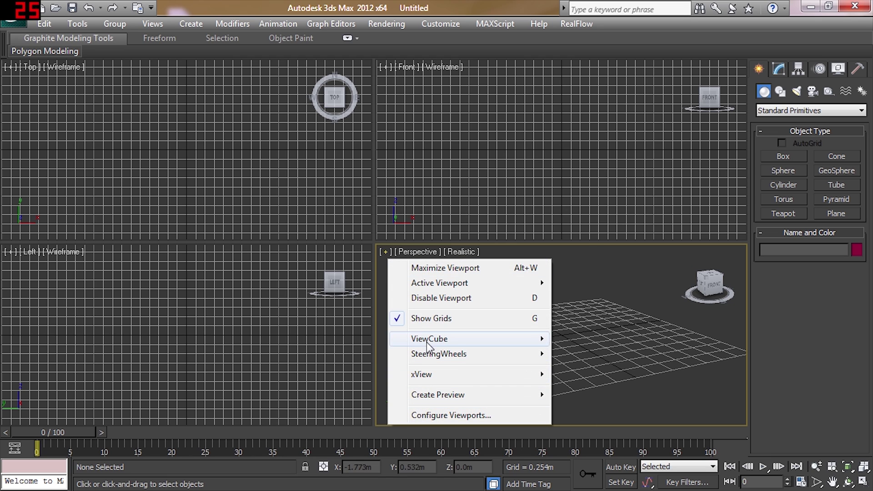
left_click(416, 252)
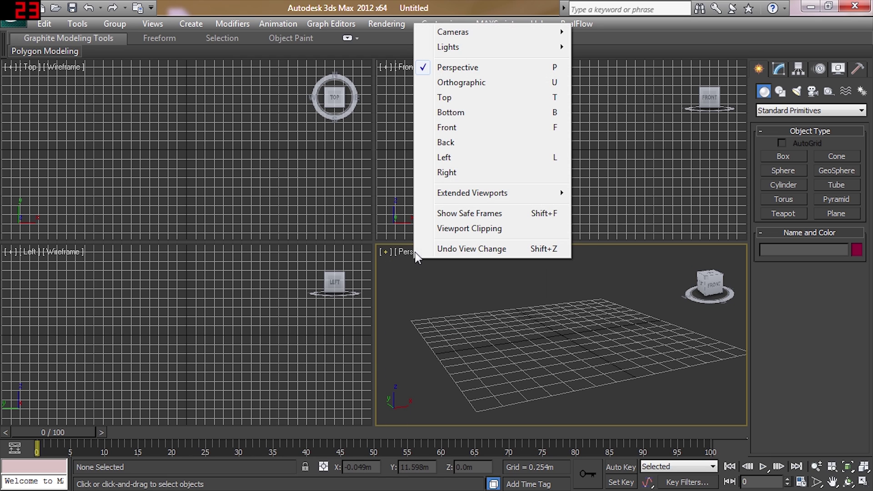
left_click(476, 217)
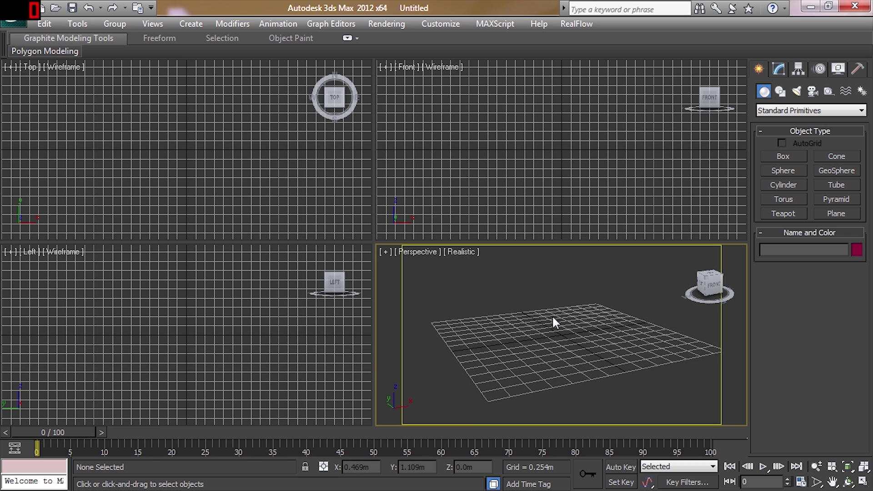
Pan and orbit the Perspective view to a near-level angle, then open Viewport Background (Alt+B)
middle_click_drag(553, 321, 546, 350)
left_click_drag(710, 283, 710, 266)
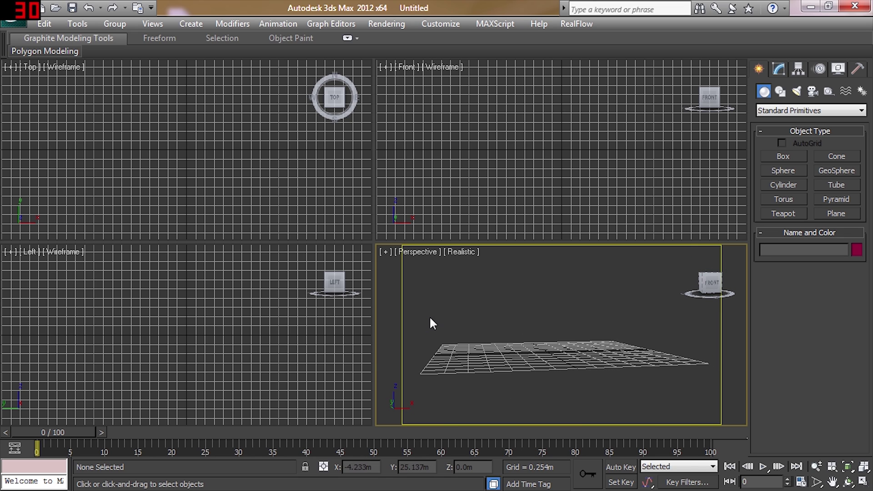
right_click(569, 306)
key("alt+b")
Show OdetoGMod_00017.jpg as the Perspective background and create Camera001 from the view
left_click_drag(382, 98, 420, 89)
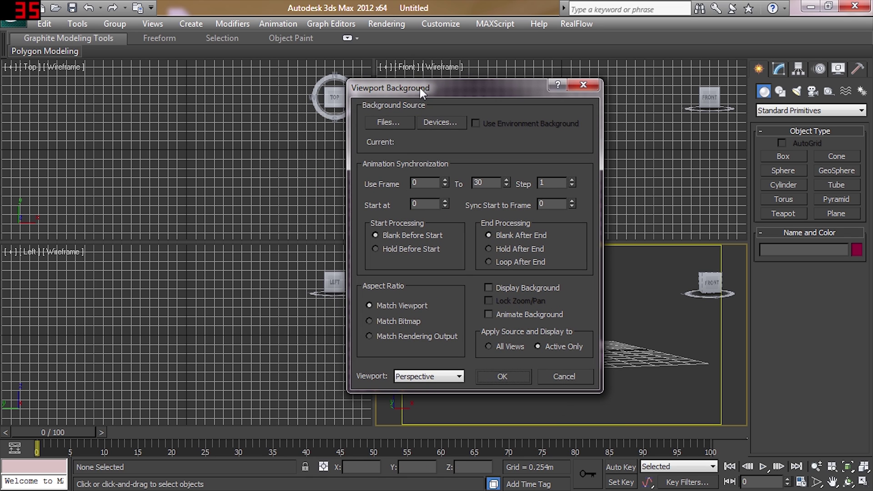
left_click(487, 288)
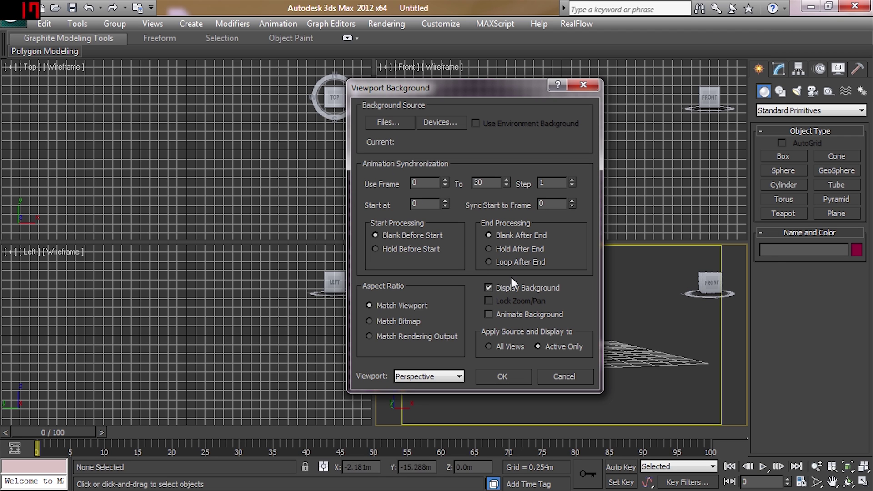
left_click(385, 121)
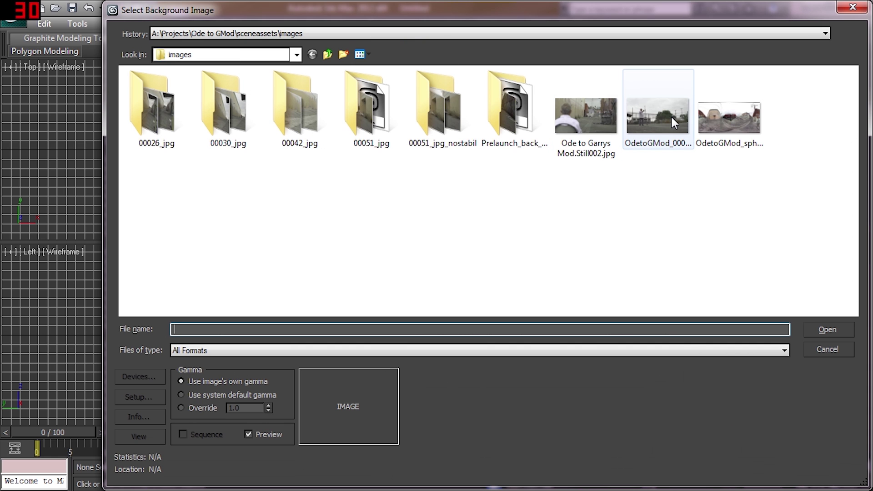
double_click(670, 116)
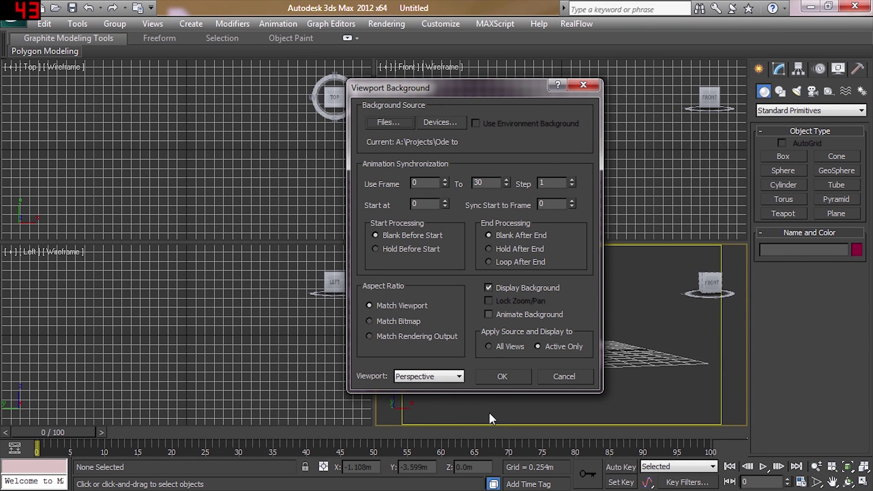
left_click(498, 374)
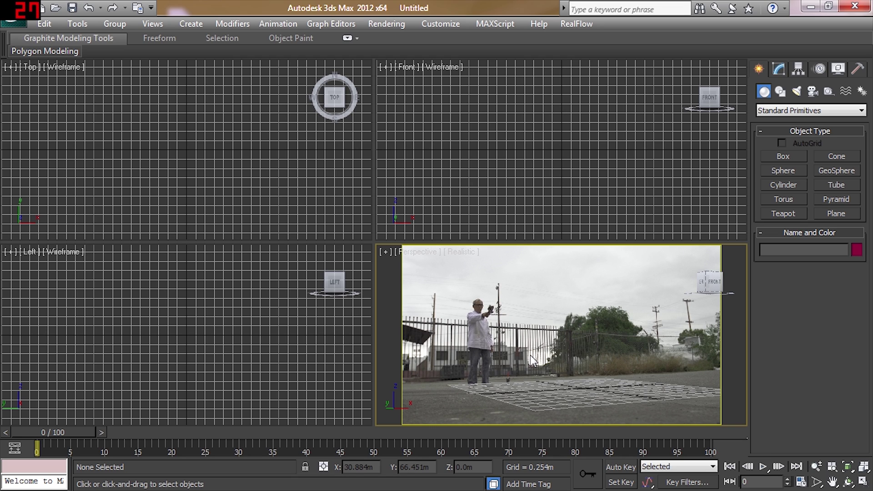
key("ctrl+c")
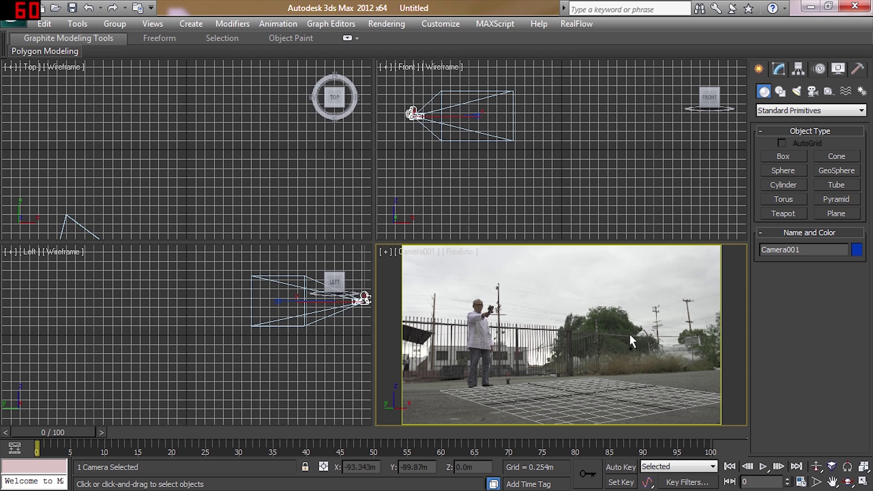
Frame Camera001 in the Left, Front and Top views and lower it toward the ground
right_click(296, 313)
middle_click_drag(273, 314, 250, 317)
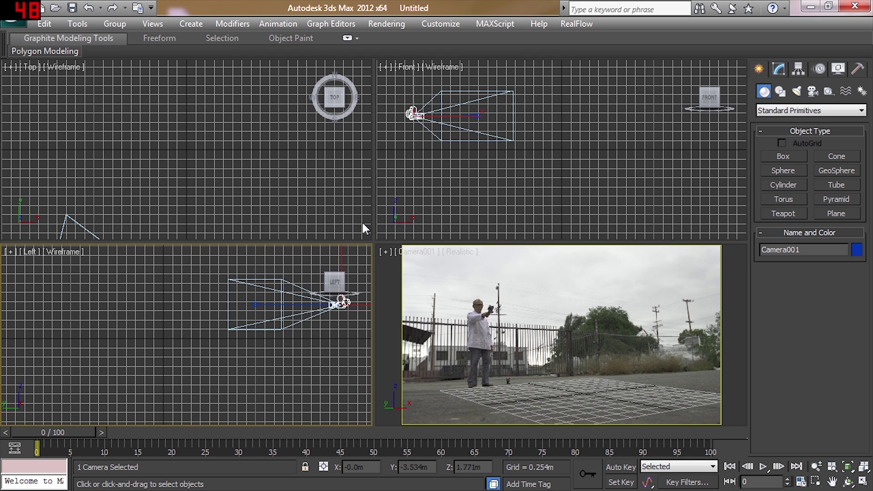
middle_click_drag(558, 131, 568, 145)
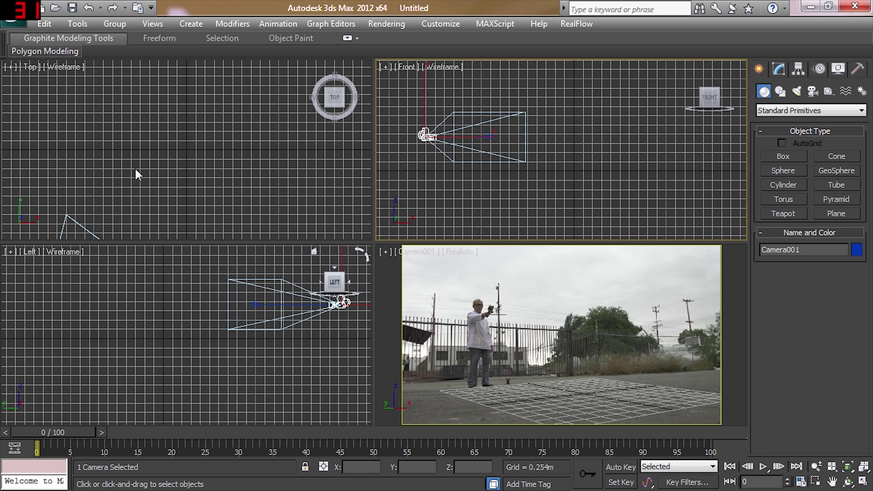
right_click(185, 168)
middle_click_drag(162, 206, 239, 119)
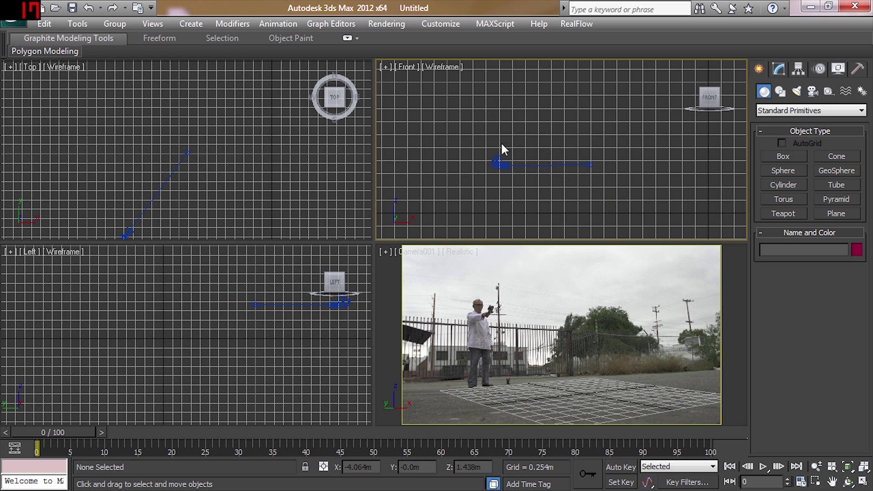
left_click(497, 160)
left_click_drag(497, 112, 500, 145)
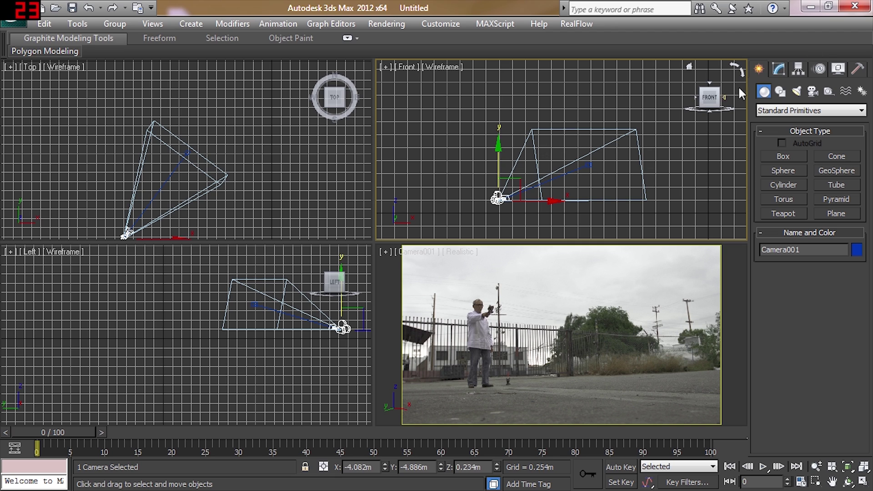
Lower Camera001.Target so the camera tilts down toward the street
left_click(779, 68)
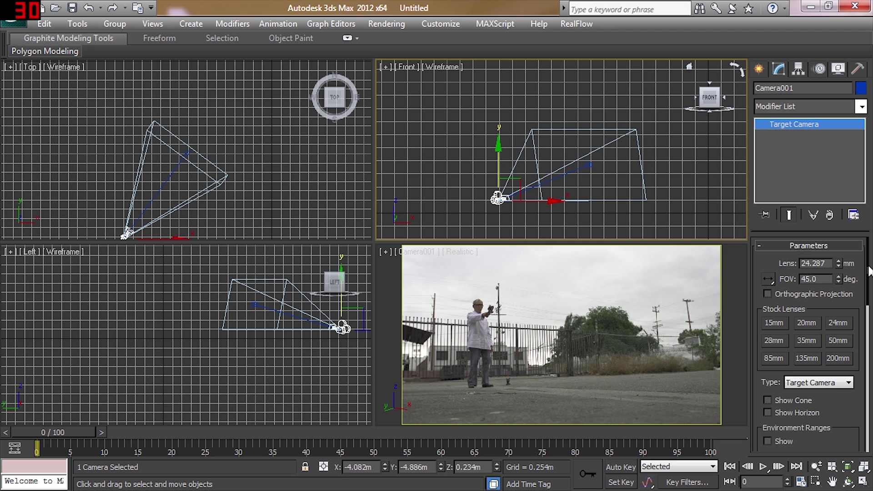
scroll(872, 287, "down", 10)
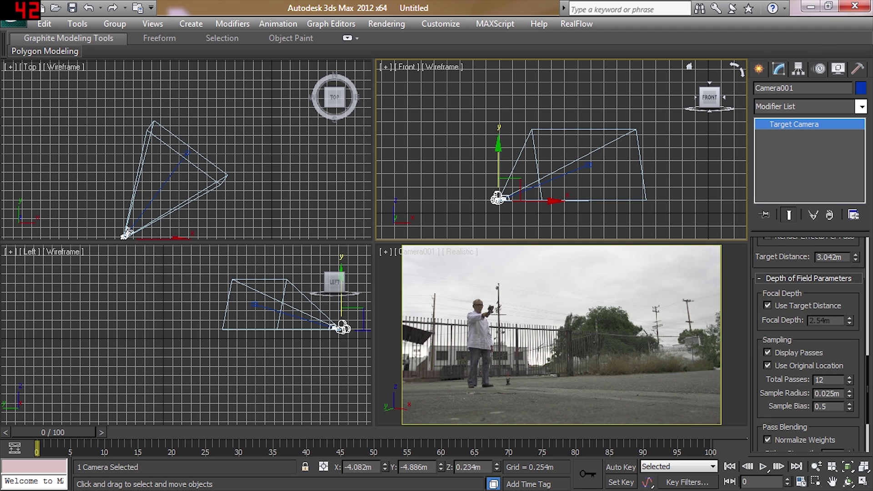
left_click_drag(589, 164, 590, 188)
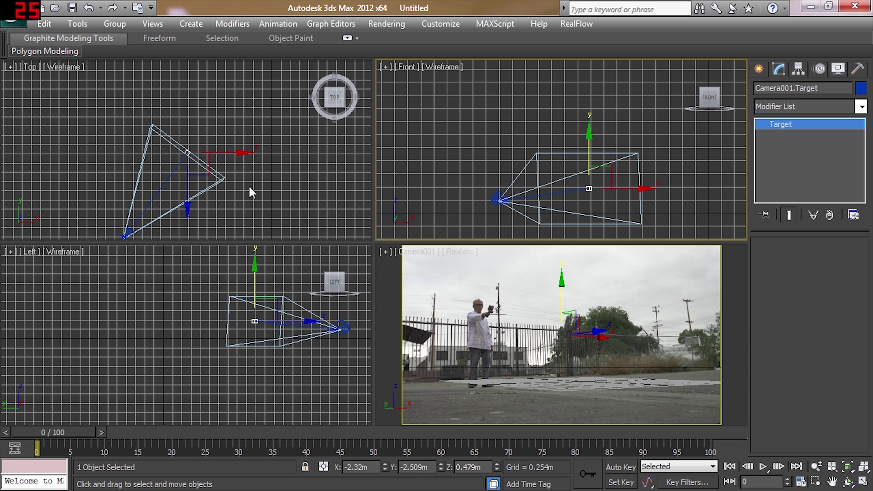
Move the camera and its target together up and right in the Top view
right_click(213, 113)
left_click(168, 184)
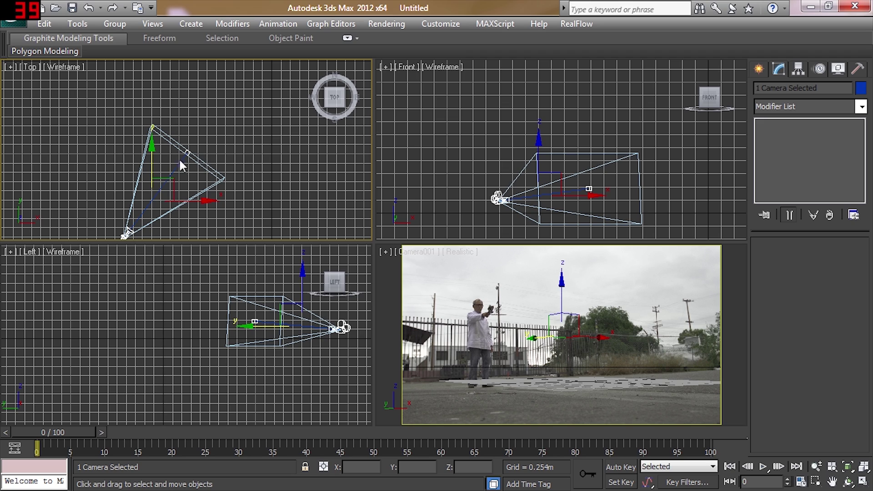
left_click_drag(173, 179, 240, 93)
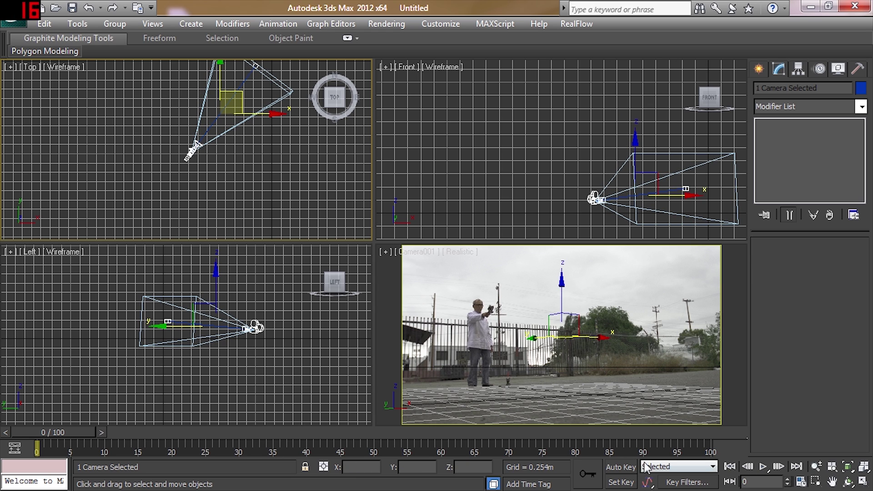
left_click(759, 69)
Create two 0.25m-radius GeoSpheres side by side in the Top view and nudge the camera
left_click(834, 175)
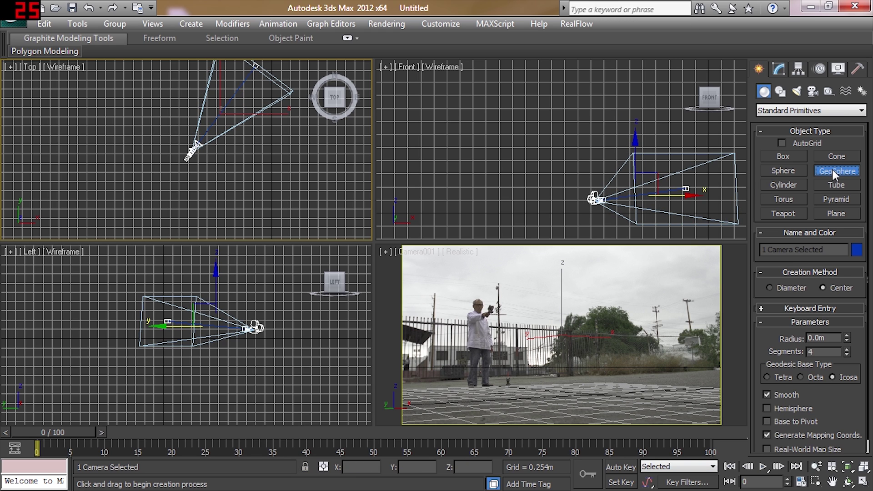
middle_click_drag(207, 146, 220, 218)
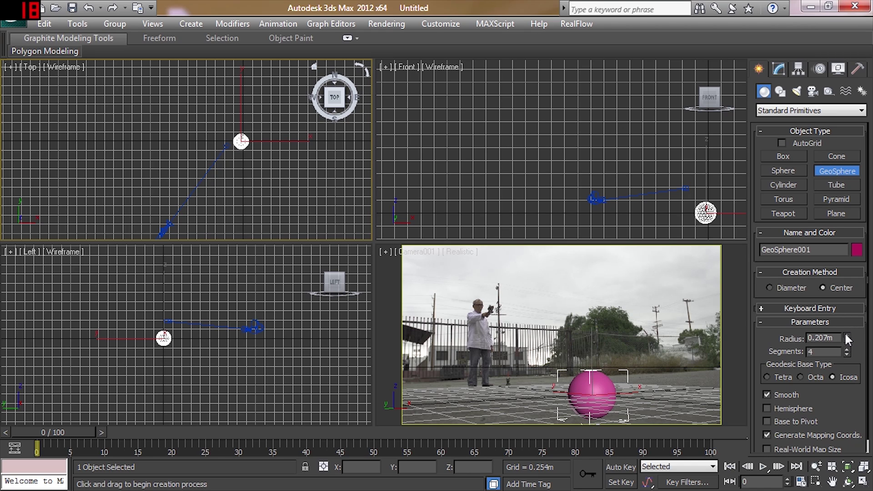
left_click_drag(848, 338, 842, 334)
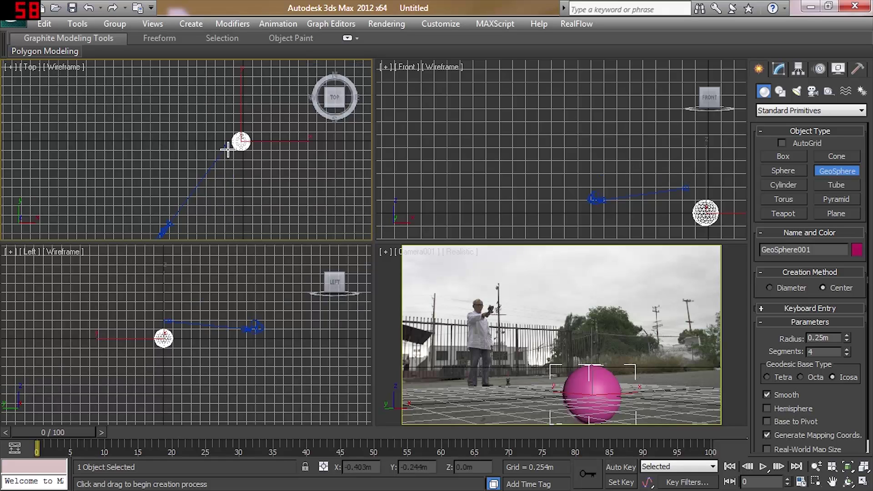
left_click(203, 179)
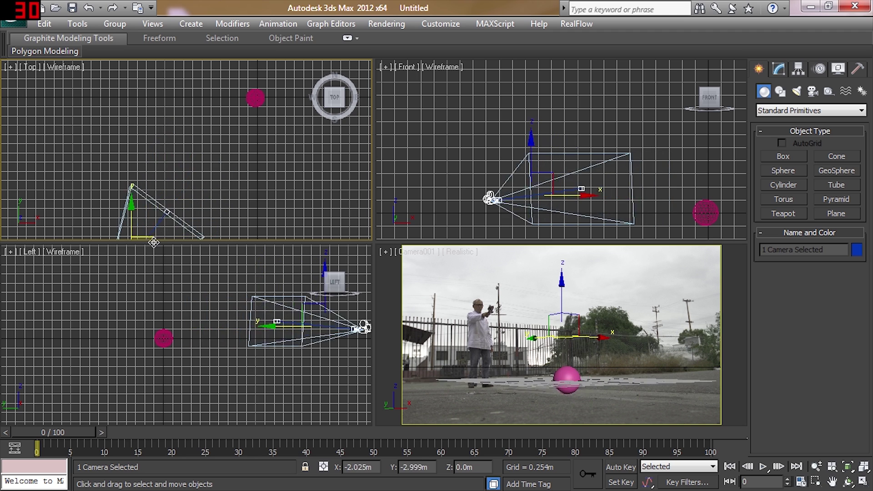
left_click_drag(148, 286, 215, 146)
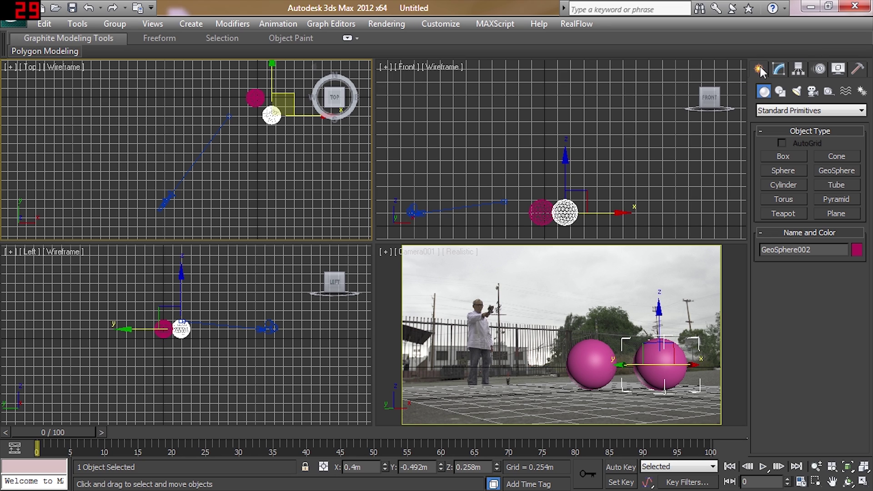
left_click(778, 69)
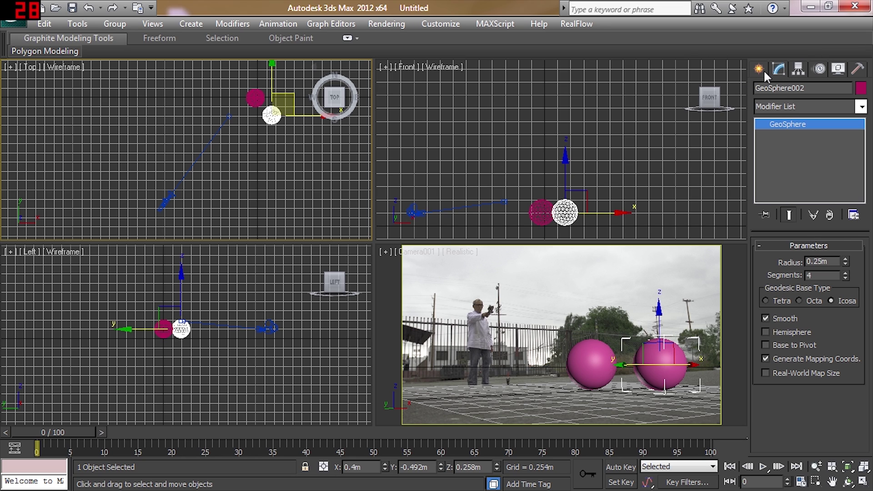
left_click(759, 70)
Create a wide, flat Box001 in the Top view under both spheres as a ground plane
left_click(782, 156)
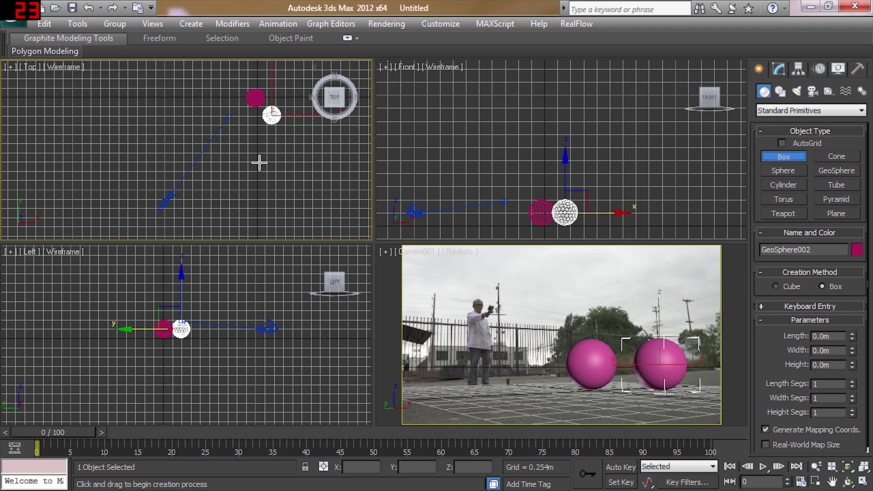
scroll(168, 163, "down", 2)
scroll(155, 153, "down", 1)
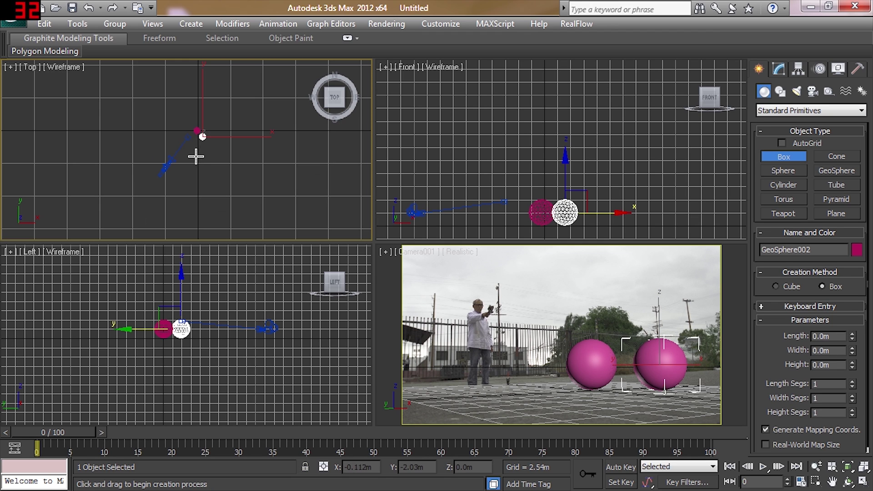
middle_click_drag(197, 157, 212, 178)
middle_click_drag(246, 223, 253, 156)
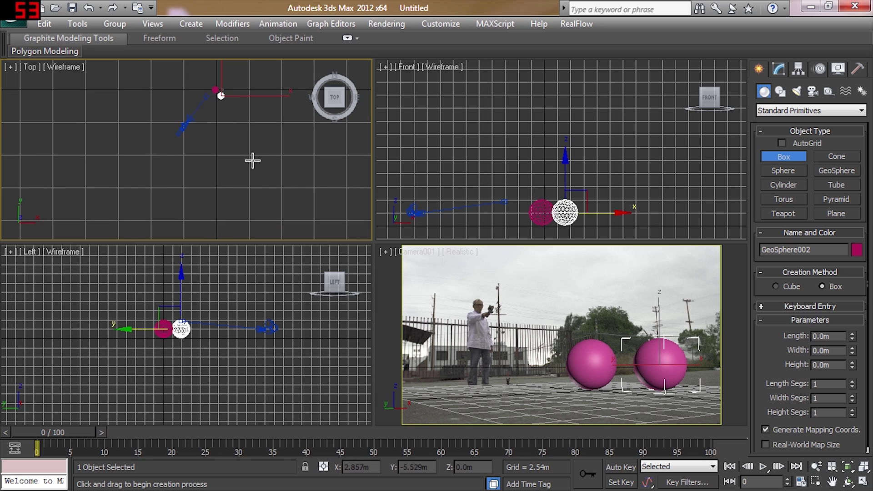
scroll(253, 159, "down", 1)
left_click(288, 220)
left_click_drag(288, 219, 132, 51)
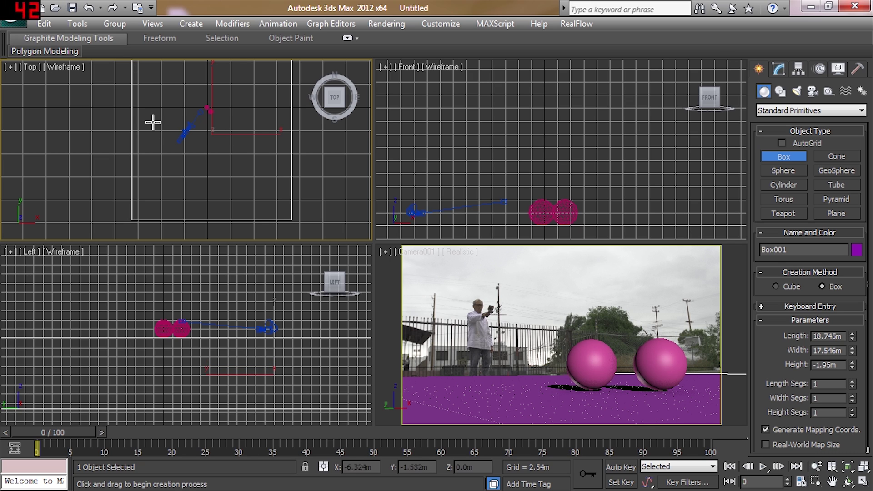
left_click(359, 157)
right_click(386, 346)
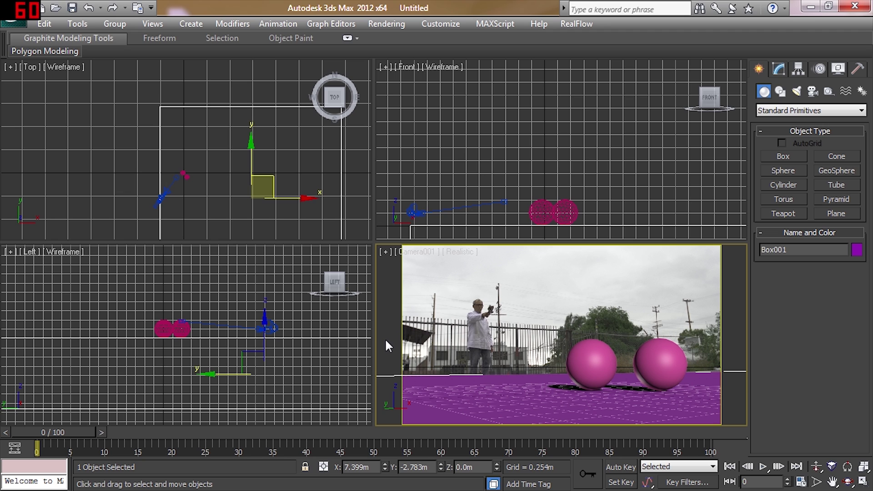
Test-render the Camera001 view with V-Ray and close the rendered frame
key("shift+q")
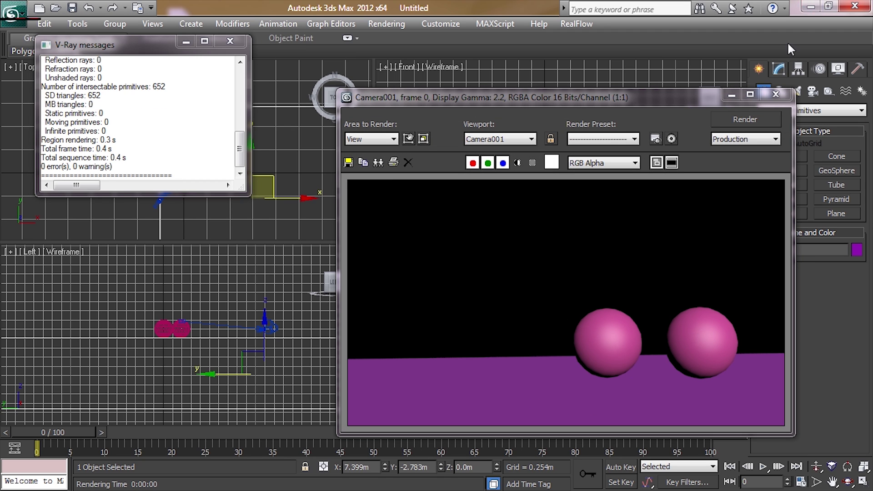
left_click(791, 100)
left_click(798, 69)
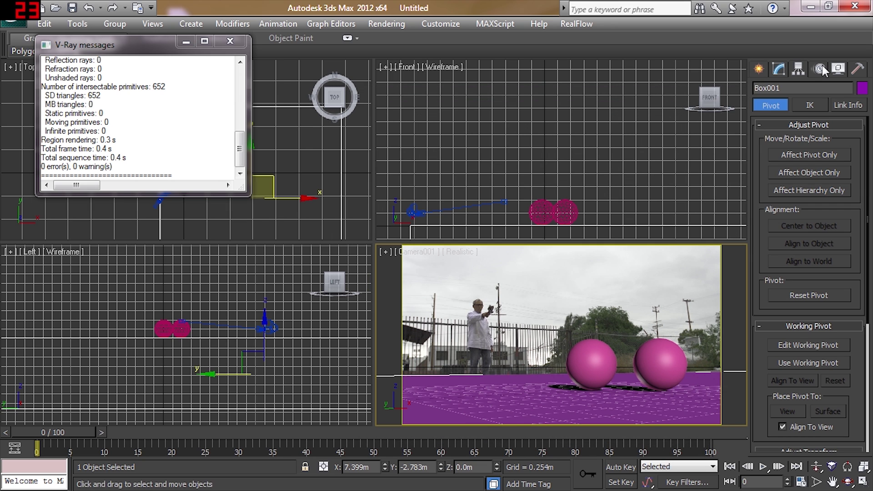
left_click(760, 69)
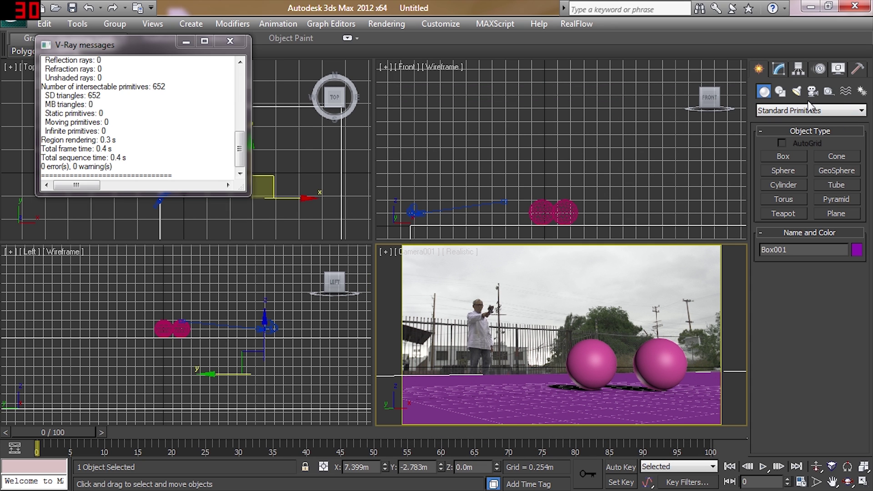
left_click(795, 91)
Create a VRaySun in the Top view and accept adding the VRaySky environment map
left_click(857, 113)
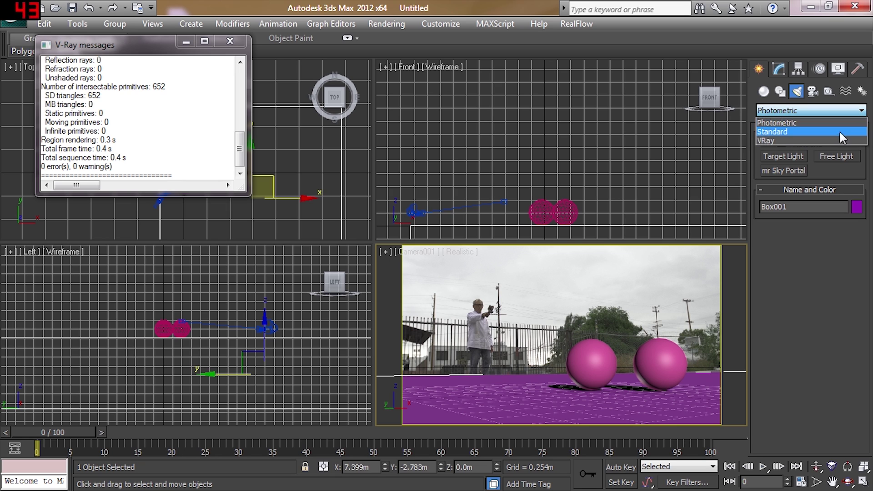
left_click(831, 141)
left_click(840, 171)
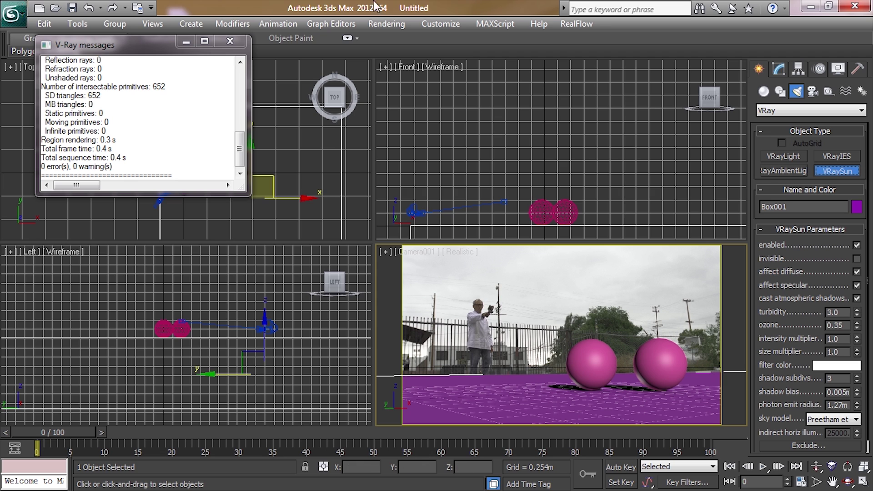
left_click(235, 46)
scroll(208, 185, "down", 5)
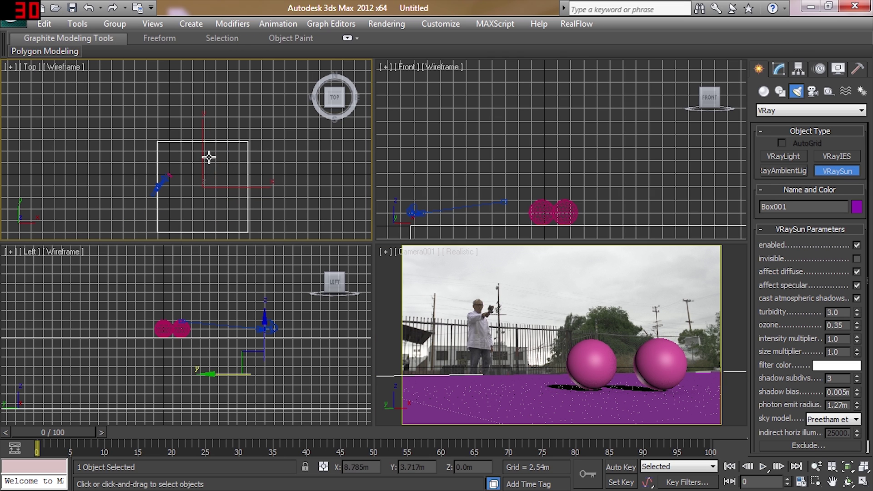
left_click_drag(211, 177, 216, 94)
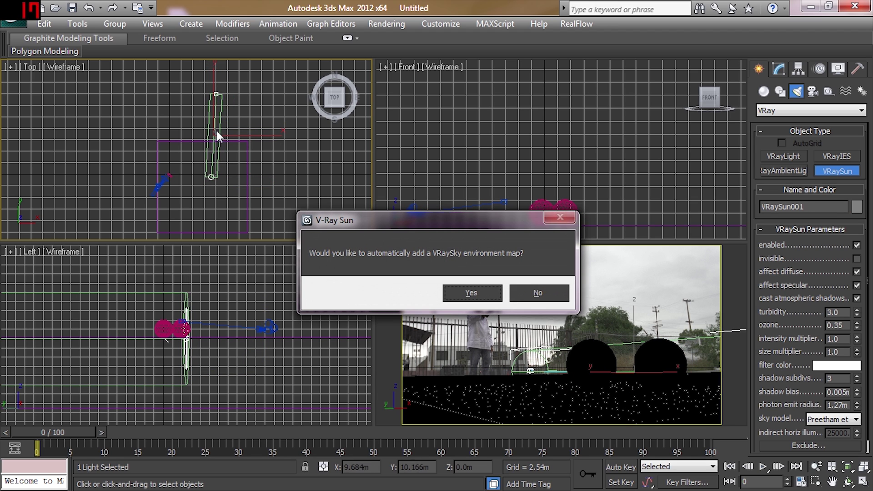
left_click(523, 293)
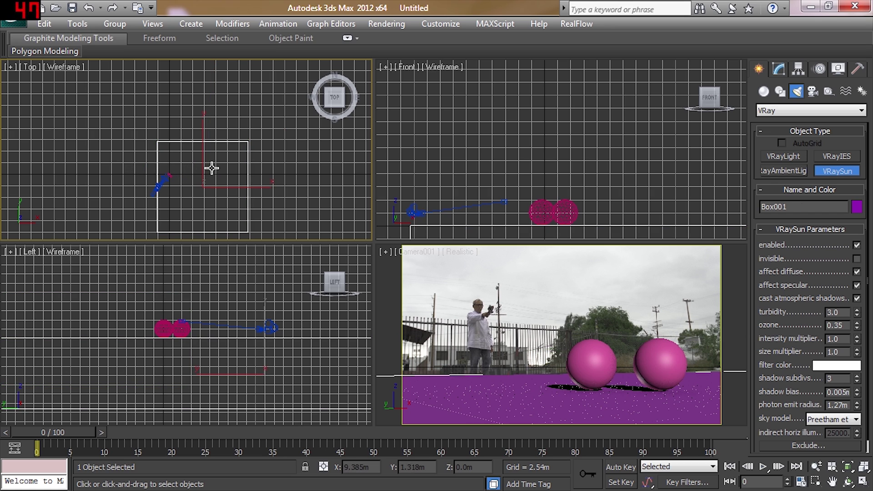
left_click_drag(202, 84, 214, 176)
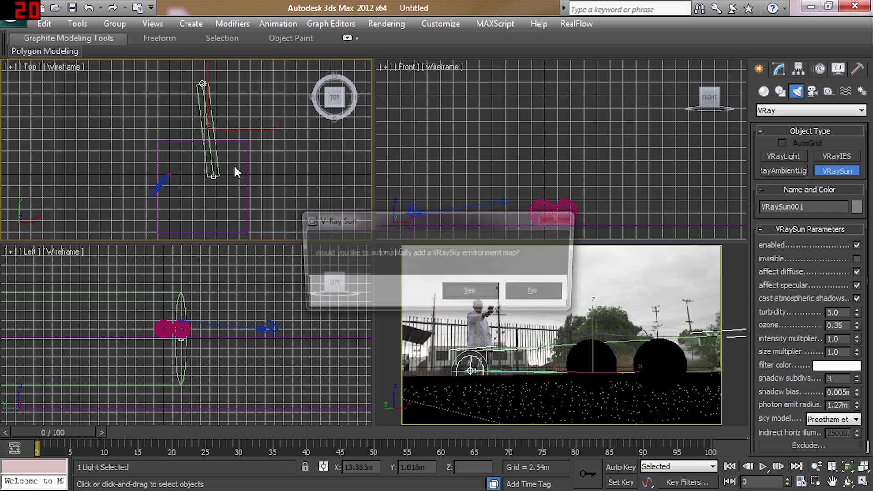
left_click(471, 293)
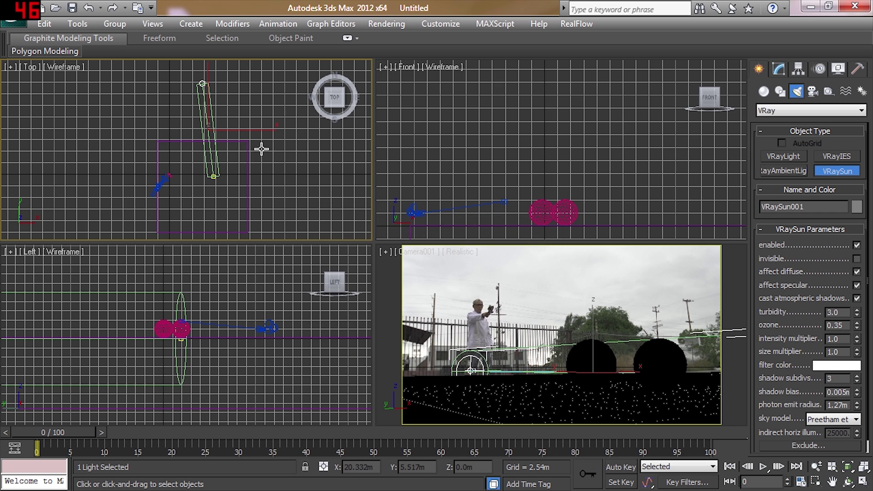
Raise VRaySun001 high above the spheres in the Left view, then return to the camera view
middle_click_drag(257, 143, 268, 187)
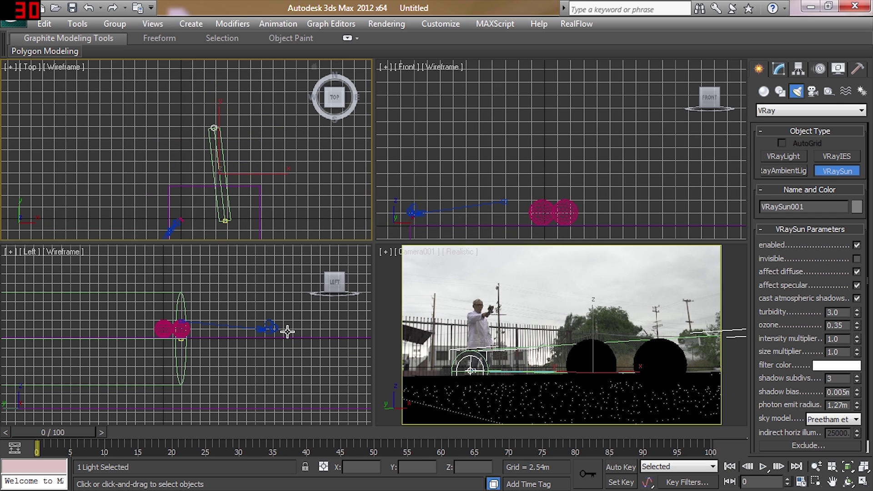
right_click(200, 341)
scroll(201, 340, "down", 6)
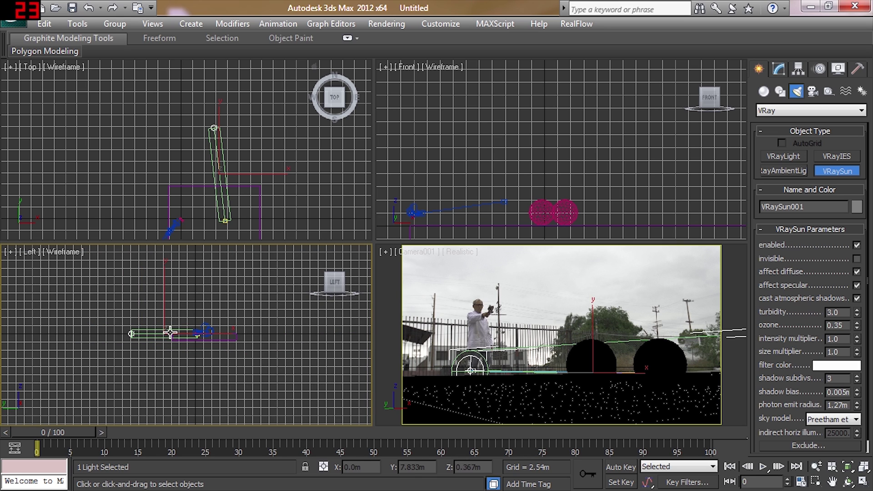
key("w")
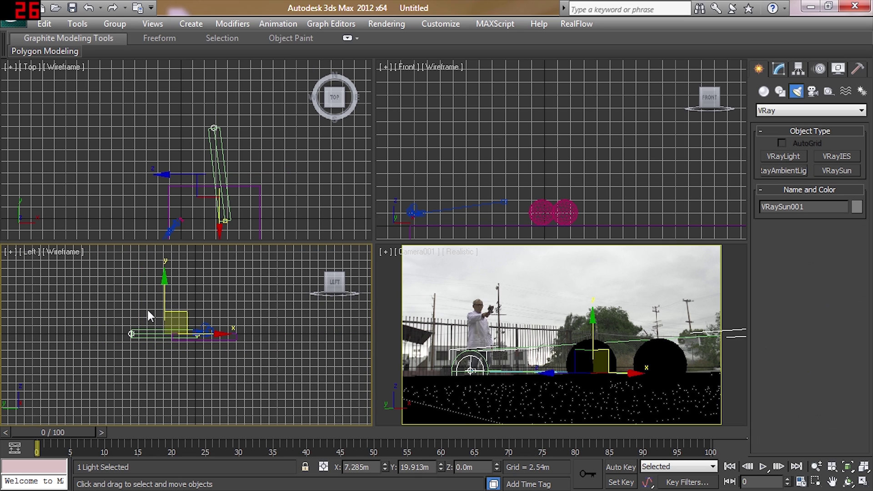
left_click(125, 340)
left_click(135, 334)
left_click_drag(166, 285, 179, 239)
right_click(571, 312)
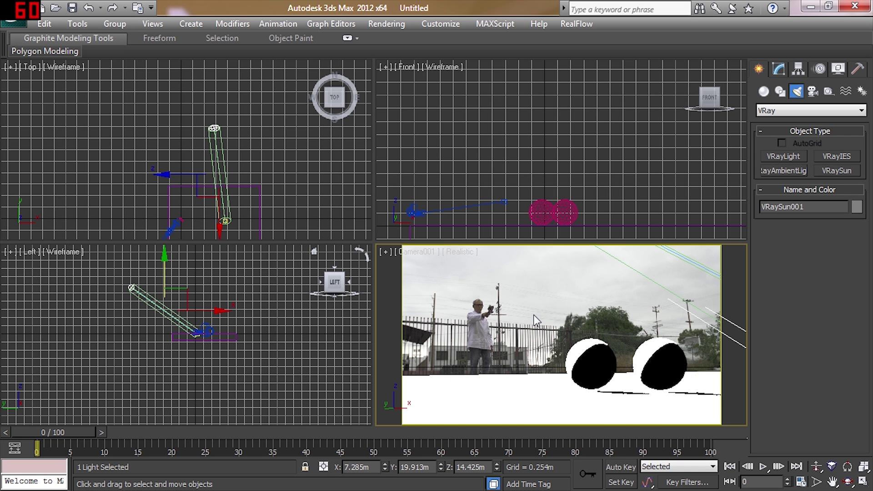
right_click(568, 318)
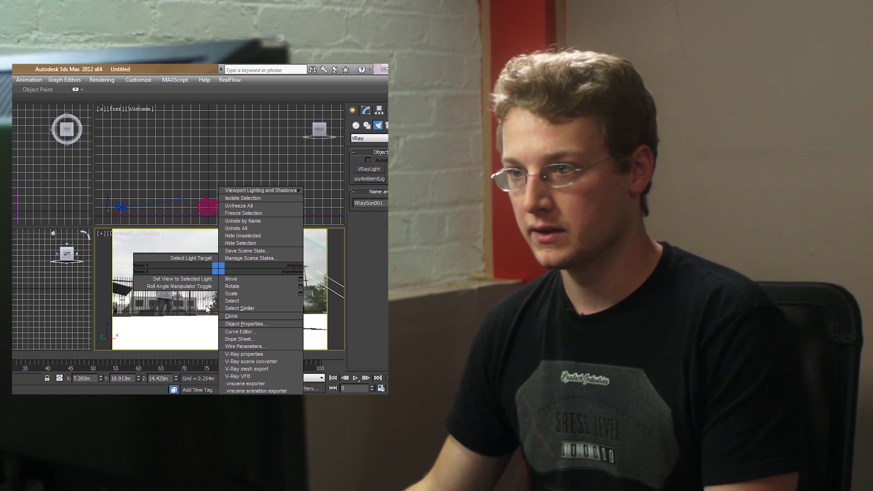
Test-render Camera001 lit by the sun, close the old render window, and open Environment and Effects
key("shift+q")
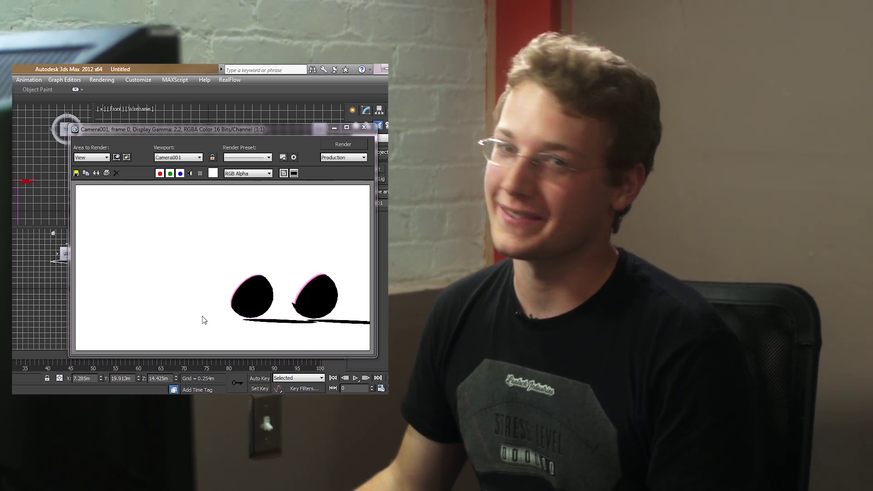
left_click(364, 128)
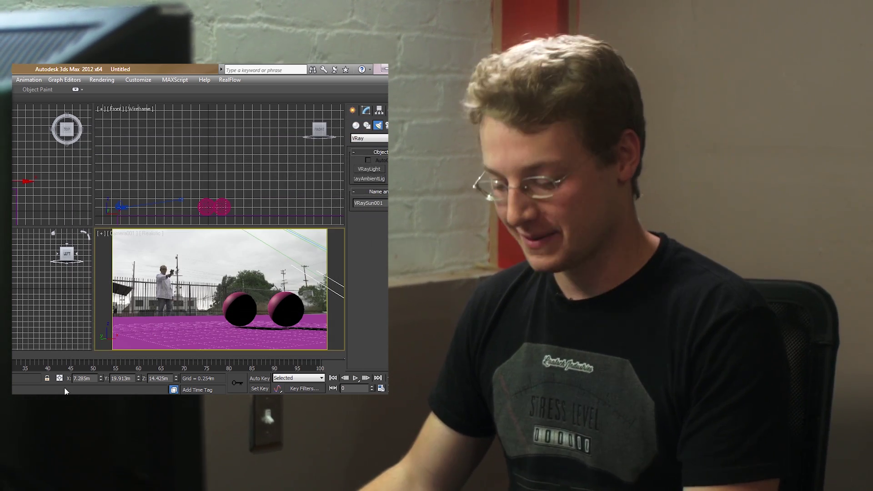
key("8")
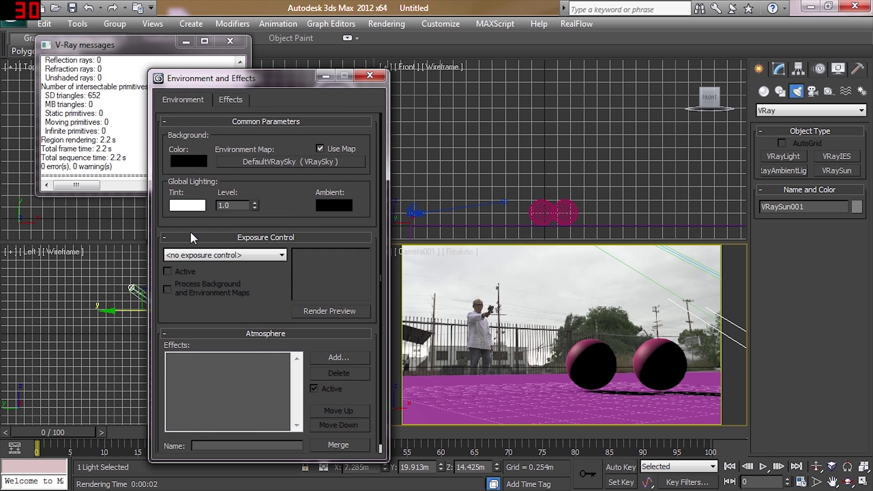
Close the Camera001 test render window
left_click_drag(380, 189, 378, 246)
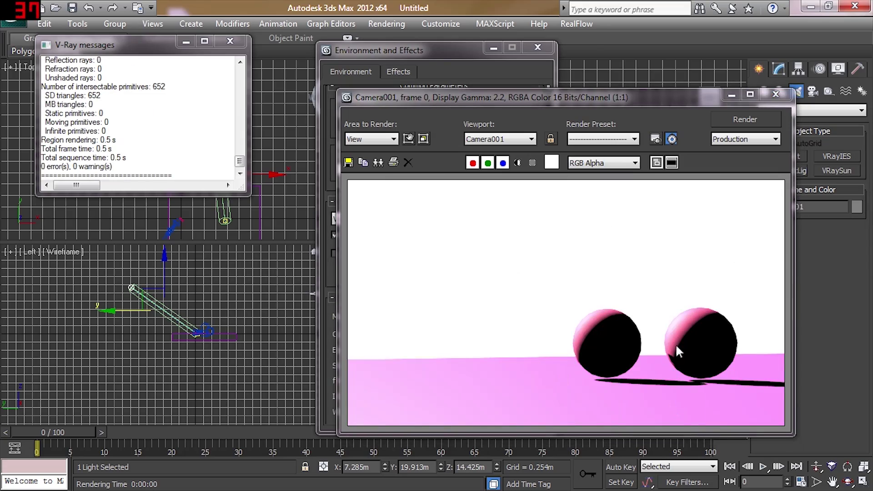
left_click(776, 95)
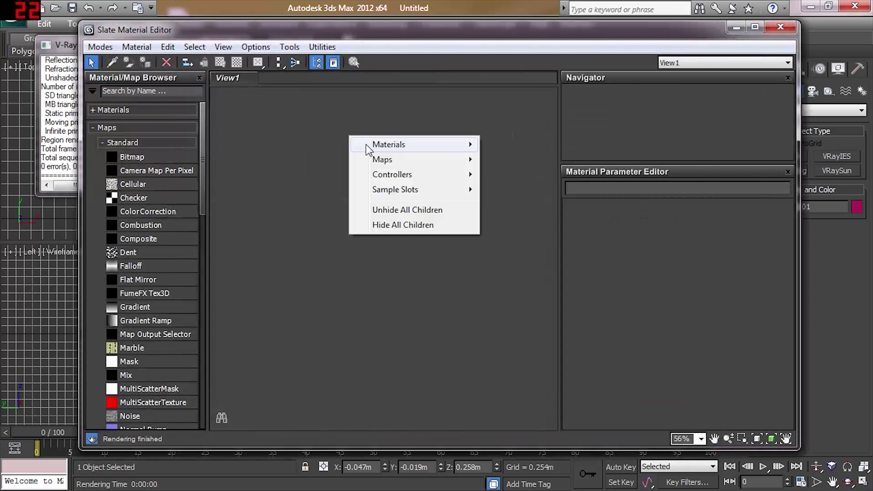
Create VRayMtl Material #27 with a pure white (255) Reflect colour and assign it to the left ball
mouse_move(403, 145)
mouse_move(518, 160)
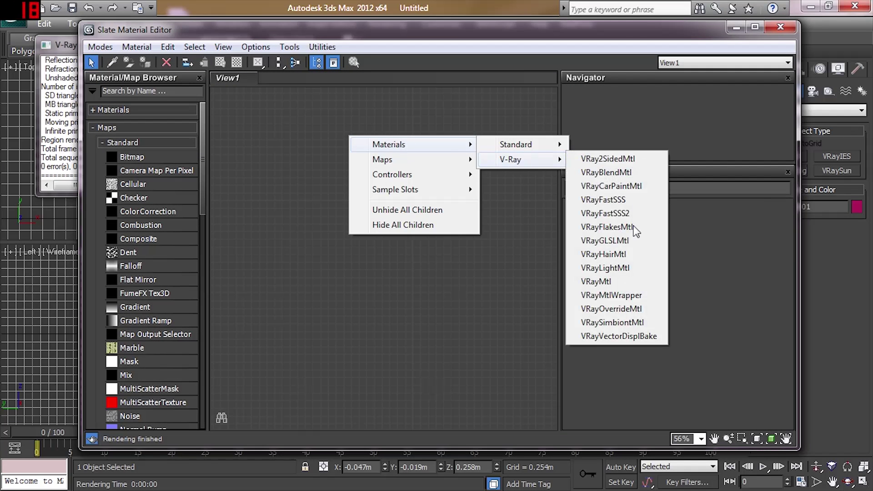
left_click(612, 282)
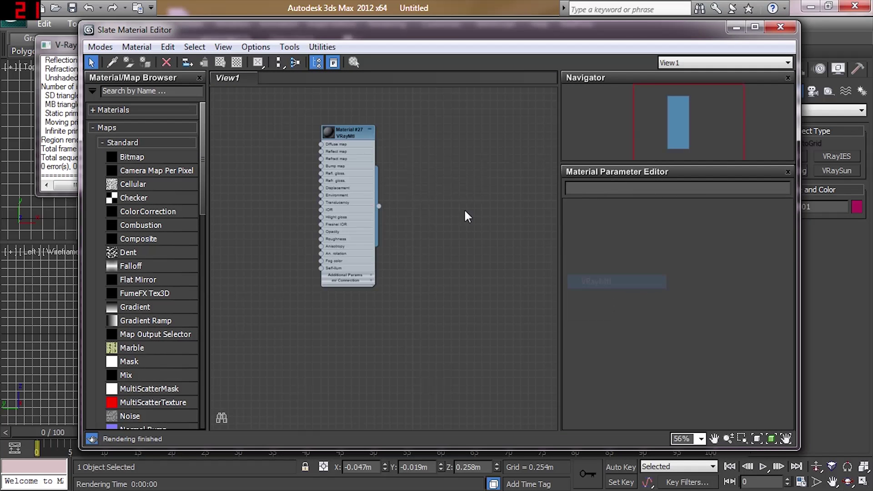
double_click(351, 132)
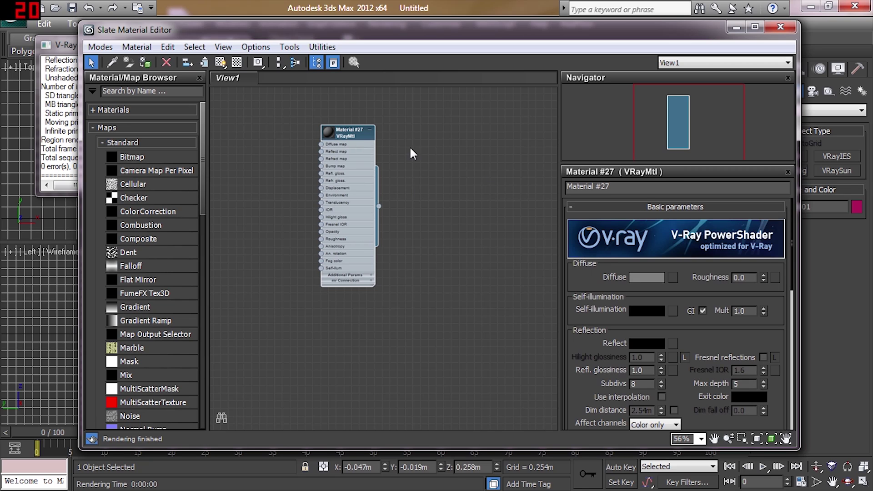
left_click(650, 344)
left_click_drag(396, 89, 405, 181)
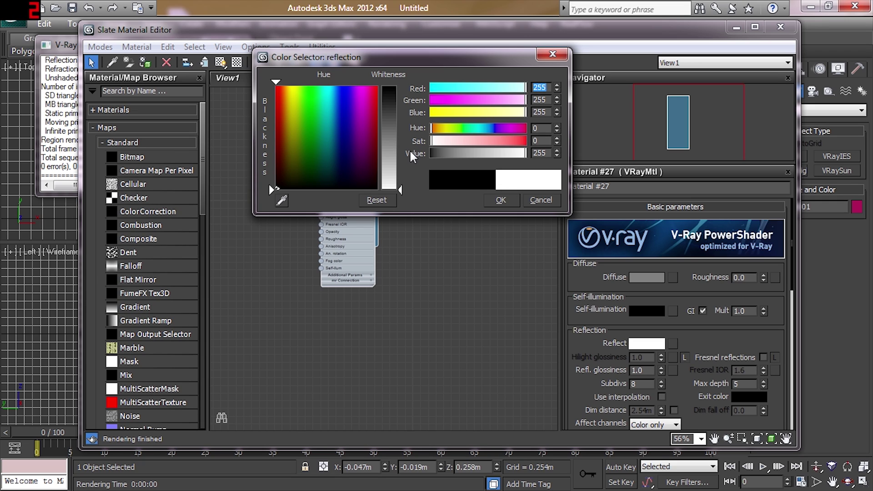
left_click(502, 200)
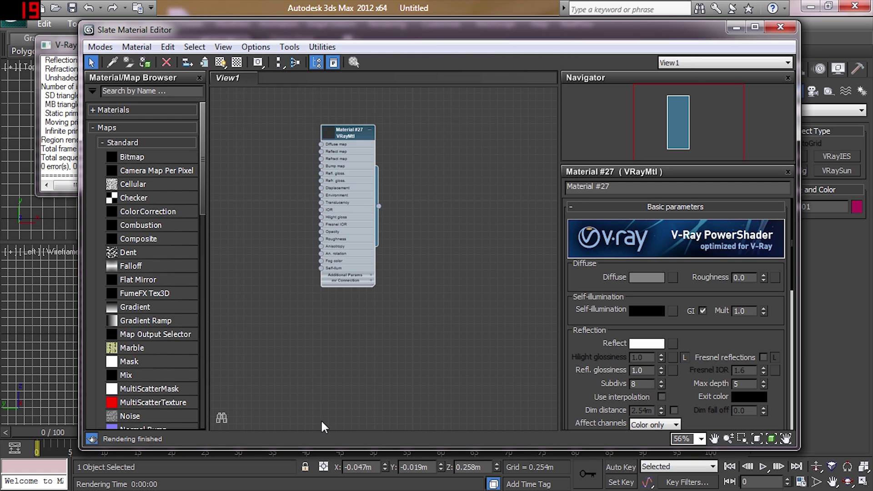
left_click_drag(624, 28, 528, 15)
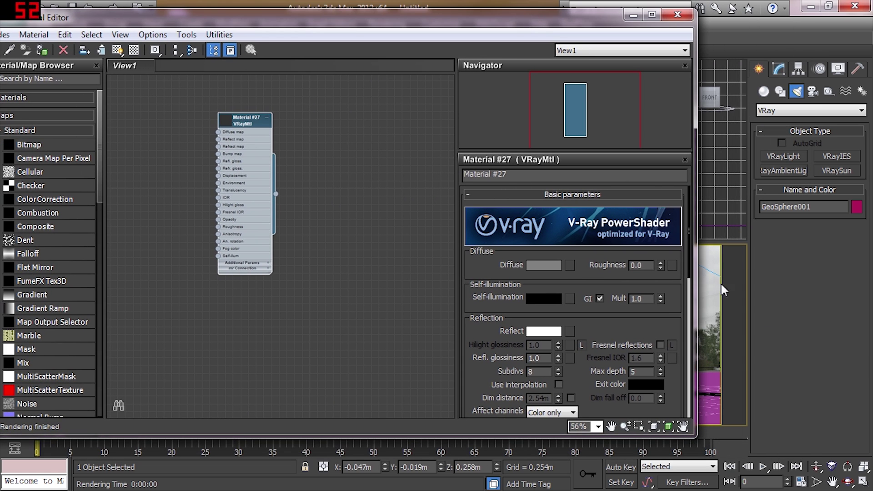
left_click_drag(704, 289, 541, 300)
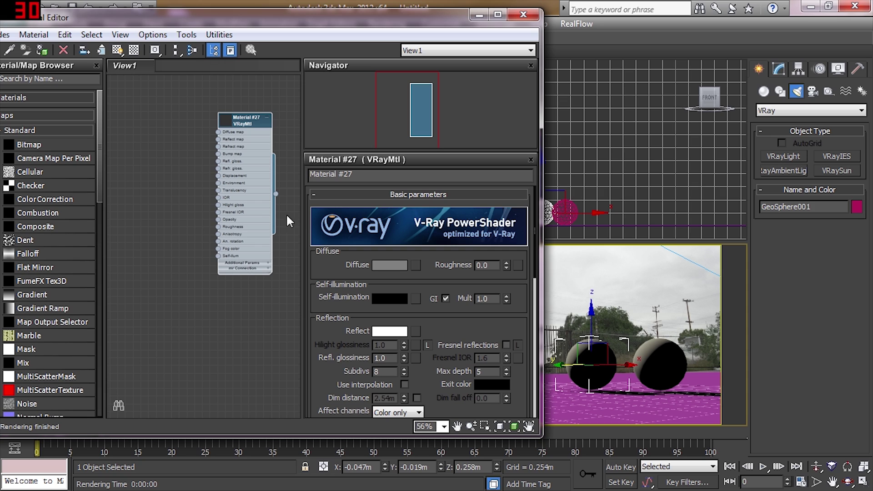
left_click_drag(295, 216, 586, 350)
Add a second VRayMtl, Material #28, placed below the first material node
middle_click_drag(243, 124, 167, 124)
right_click(189, 284)
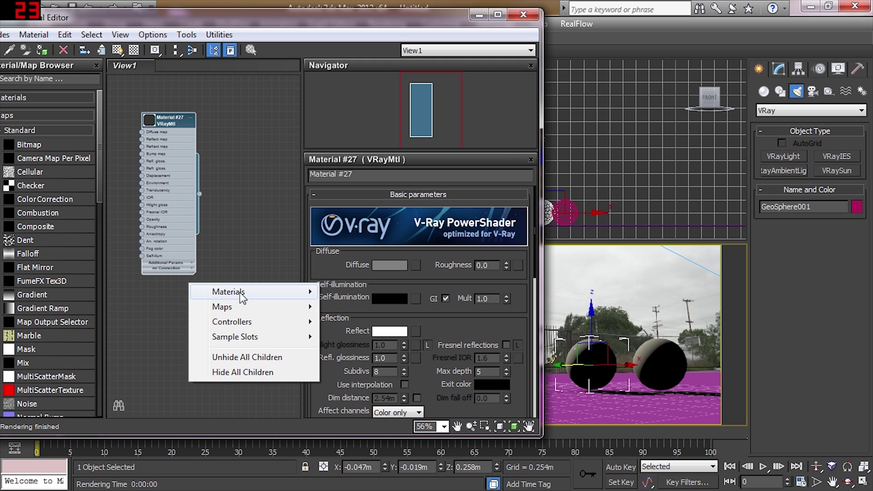
mouse_move(250, 293)
mouse_move(363, 308)
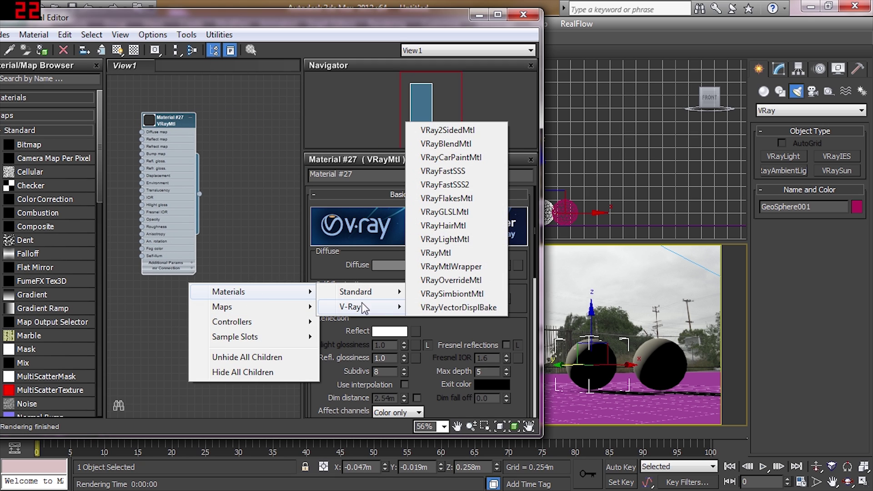
left_click(454, 253)
middle_click_drag(205, 260, 216, 217)
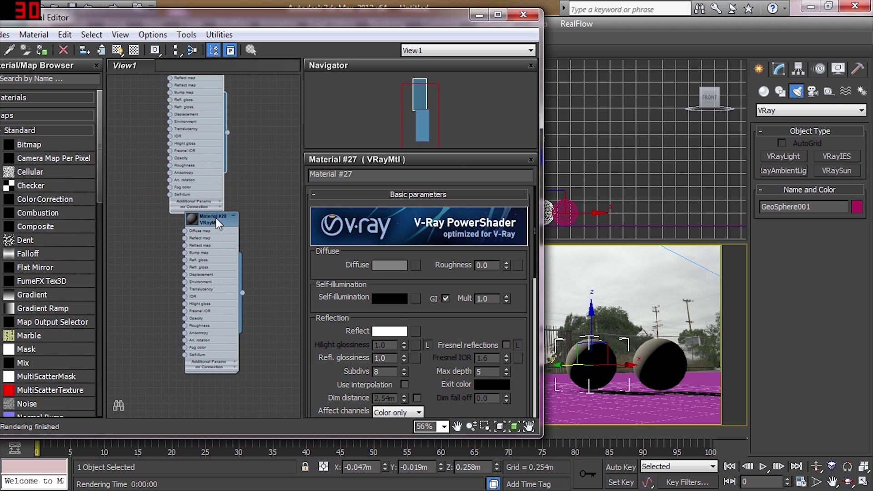
left_click_drag(215, 218, 193, 248)
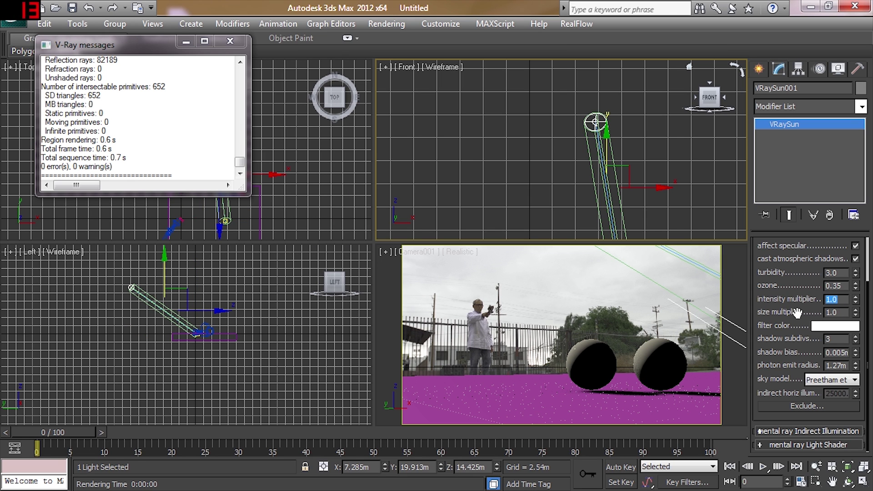
Set VRaySun001's intensity multiplier to 0 and the DefaultVRaySky sky model to CIE Overcast
type(".0")
left_click(835, 312)
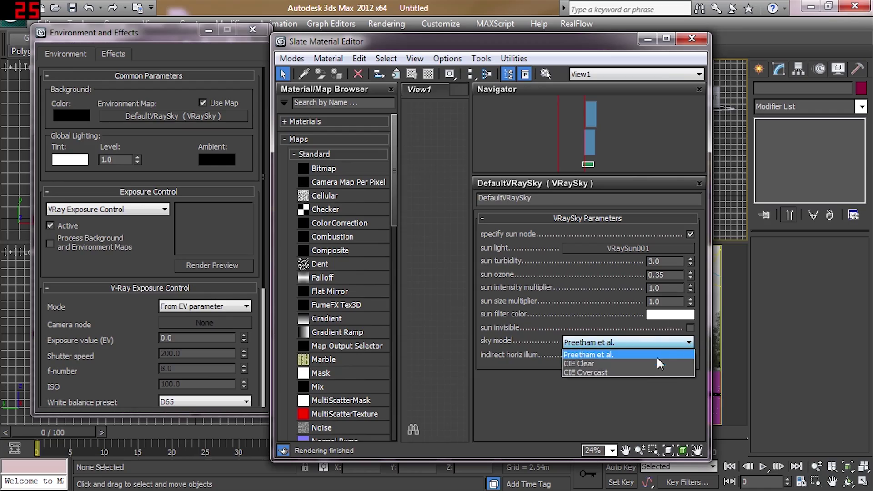
left_click(645, 367)
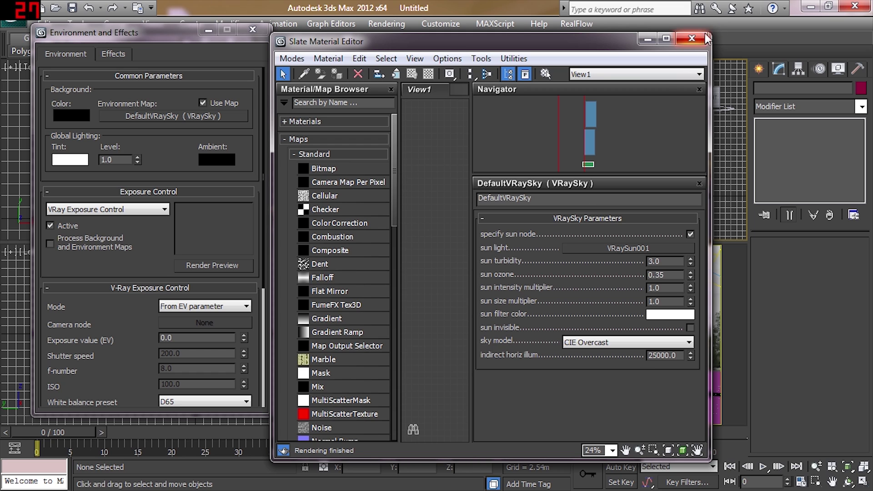
Close Slate and render Camera001 to check the chrome left ball
left_click(692, 39)
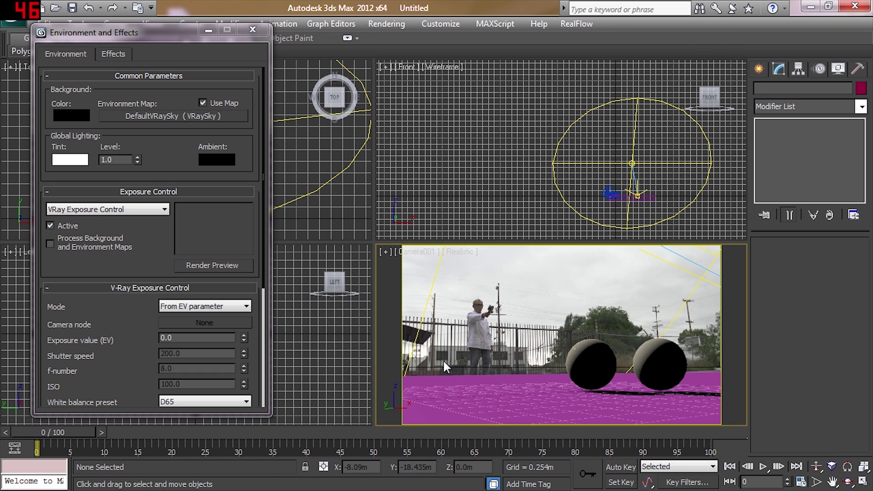
key("shift+q")
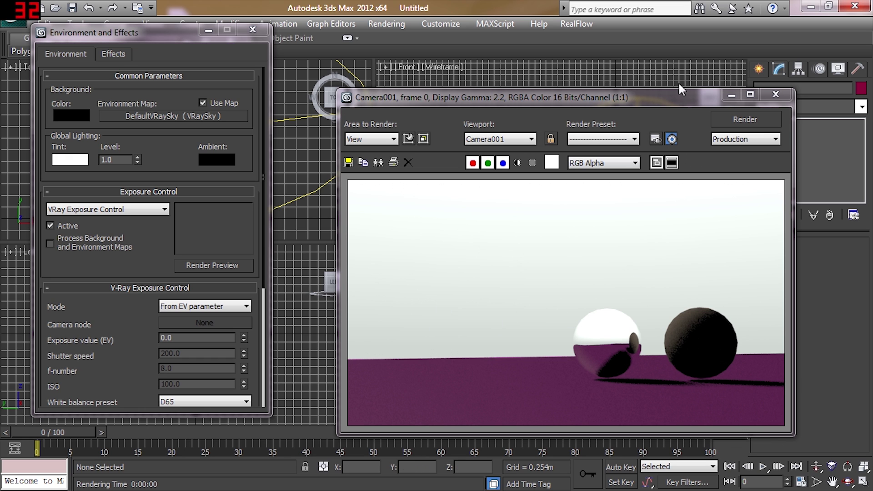
left_click(783, 95)
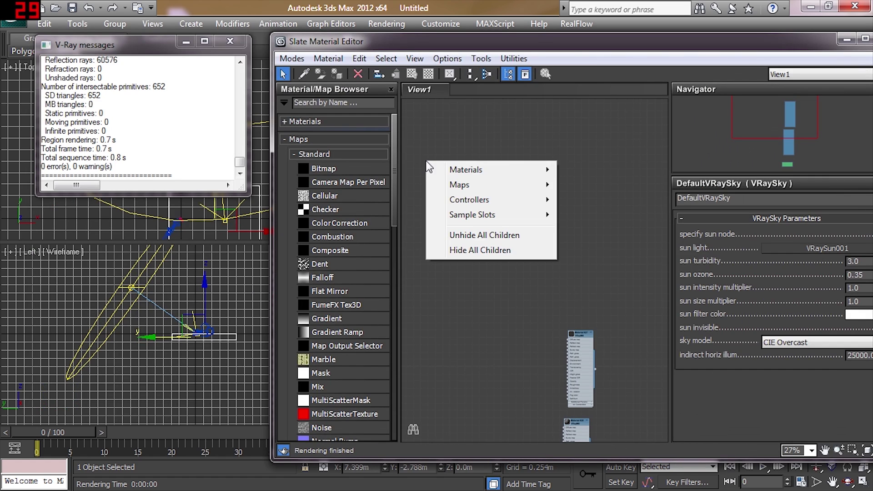
Create VRayMtl Material #29 and assign it to the ground box Box001
mouse_move(500, 169)
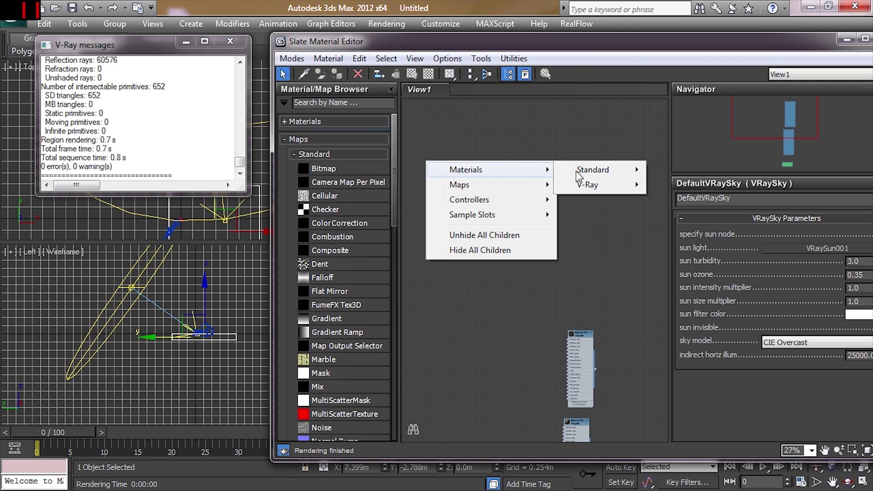
mouse_move(601, 186)
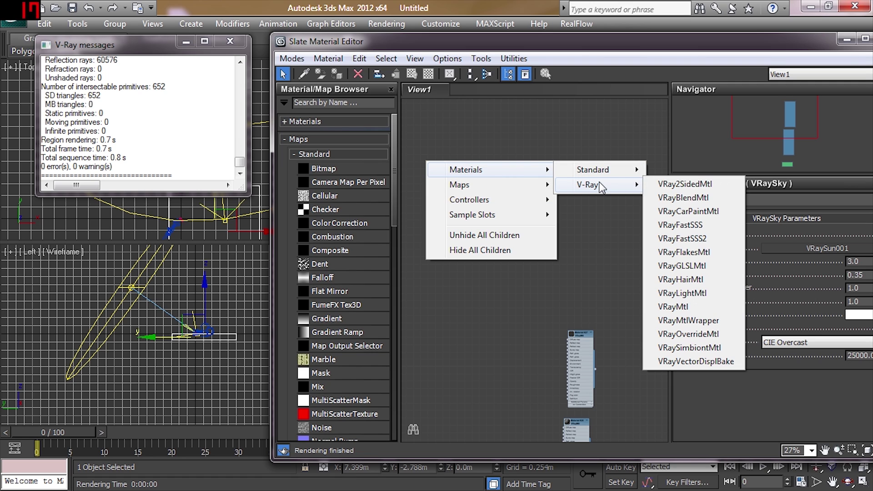
left_click(682, 307)
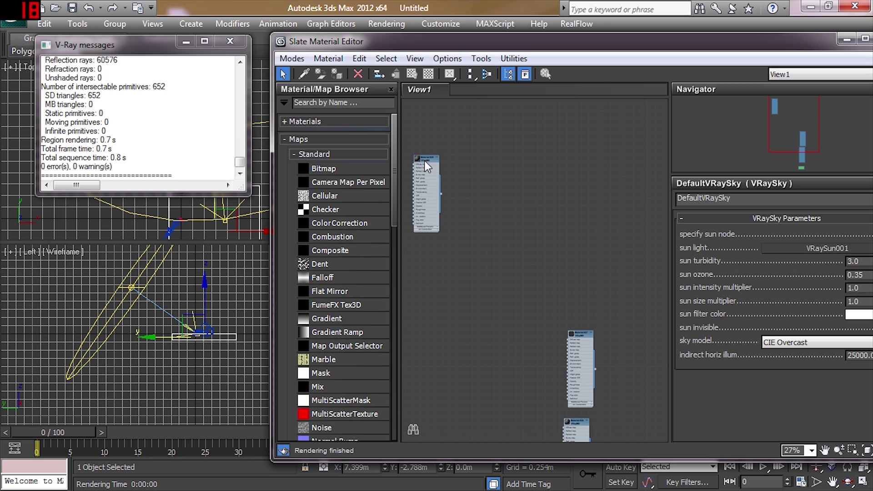
left_click_drag(424, 157, 579, 247)
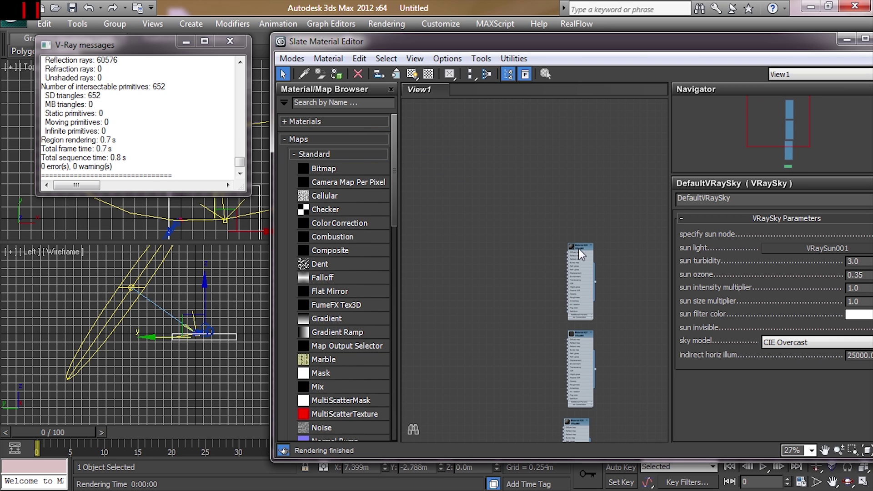
double_click(578, 248)
middle_click_drag(599, 242, 540, 187)
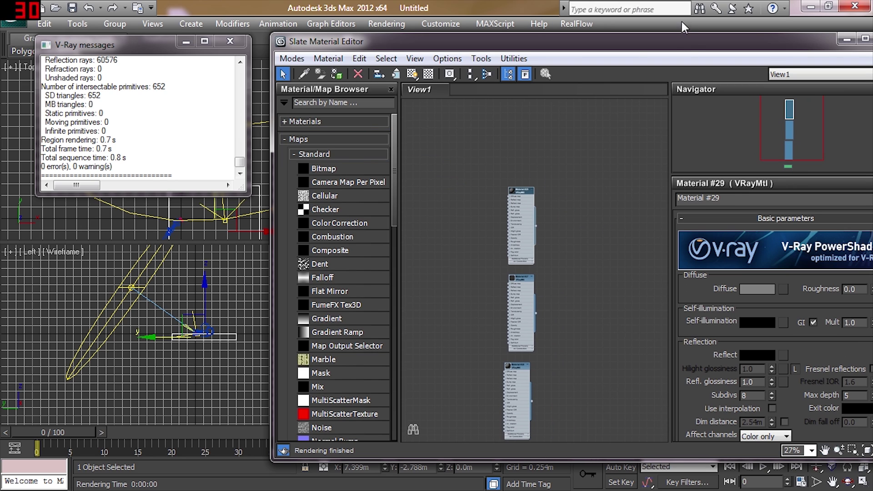
left_click_drag(693, 43, 483, 28)
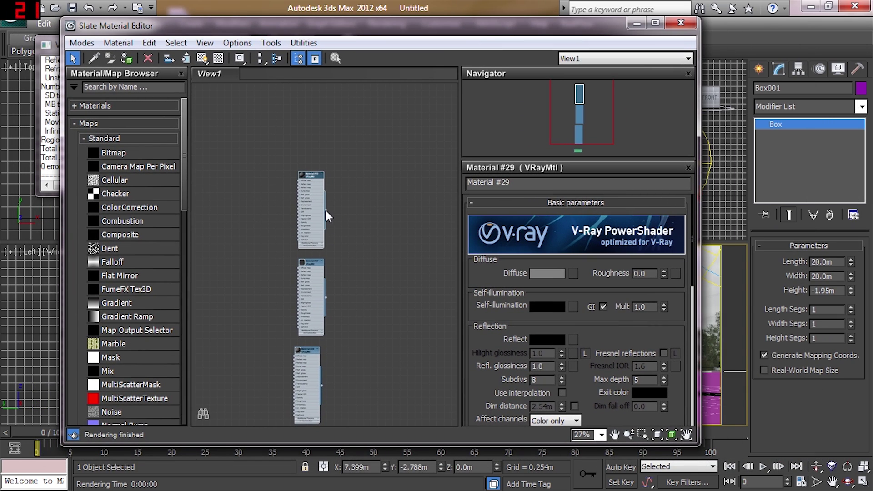
left_click_drag(325, 210, 713, 403)
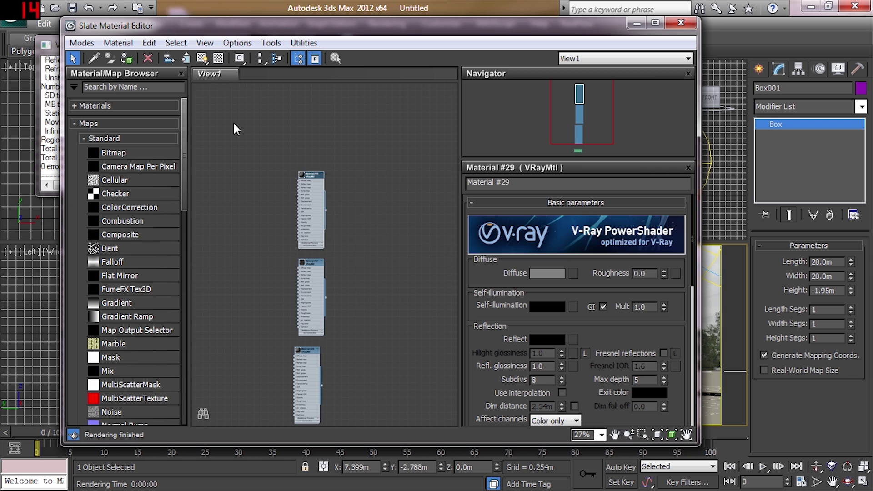
Add a Camera Map Per Pixel map node (Map #1) from Maps > Standard
middle_click_drag(312, 176, 379, 182)
scroll(366, 177, "up", 5)
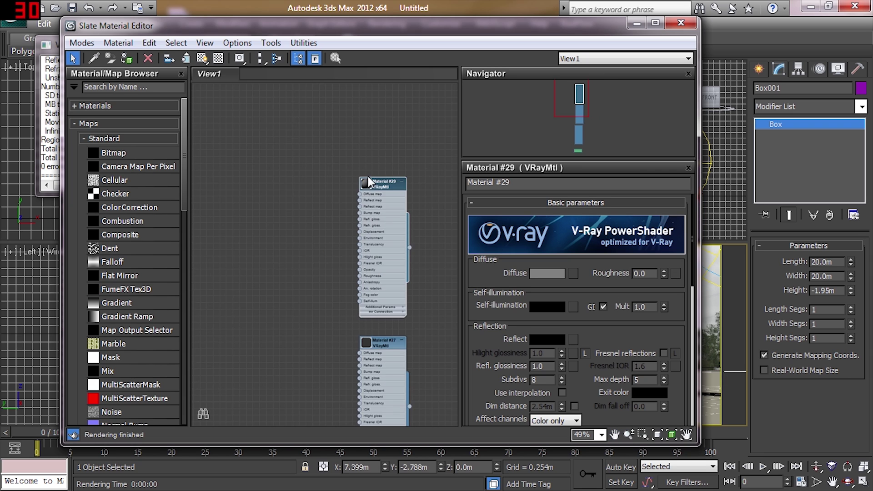
middle_click_drag(319, 157, 328, 130)
right_click(268, 153)
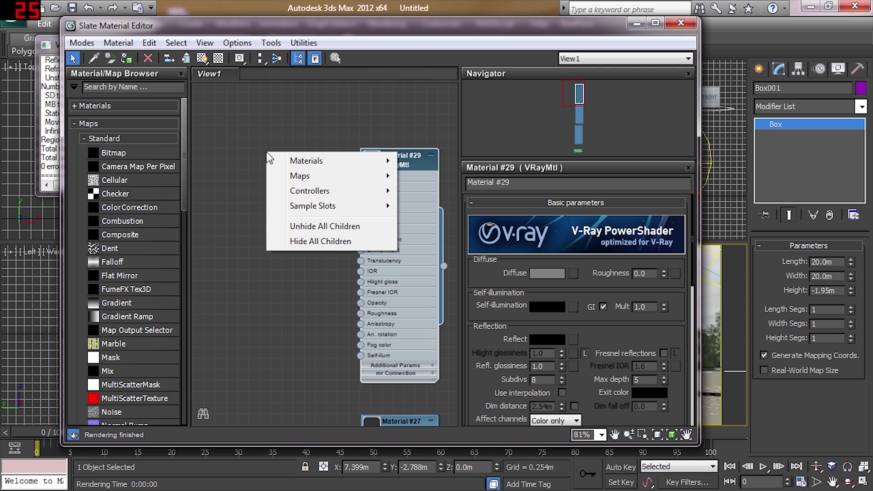
mouse_move(324, 178)
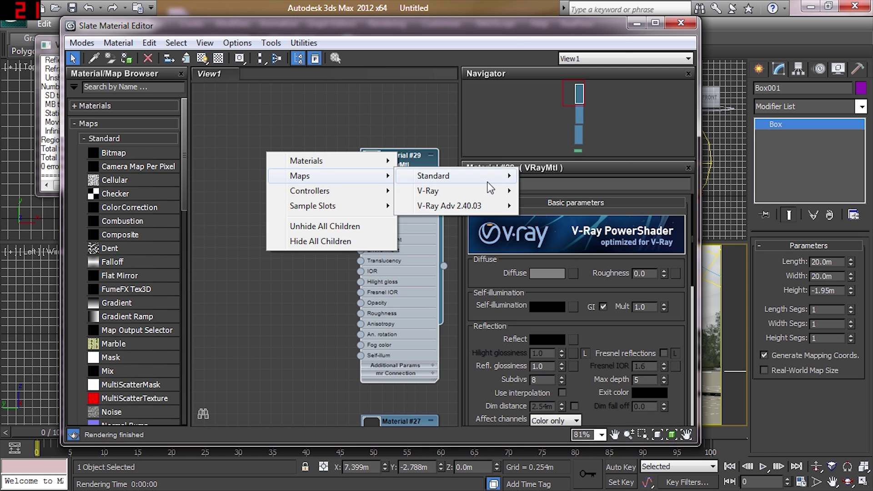
mouse_move(463, 179)
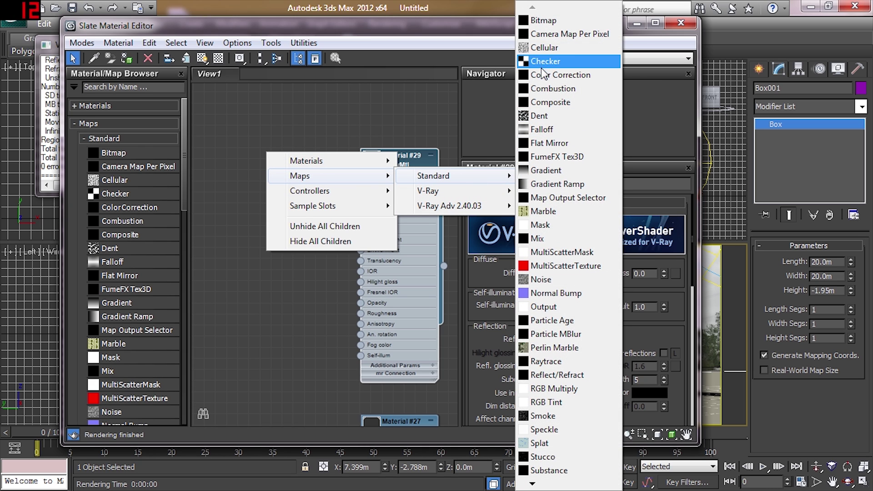
left_click(545, 39)
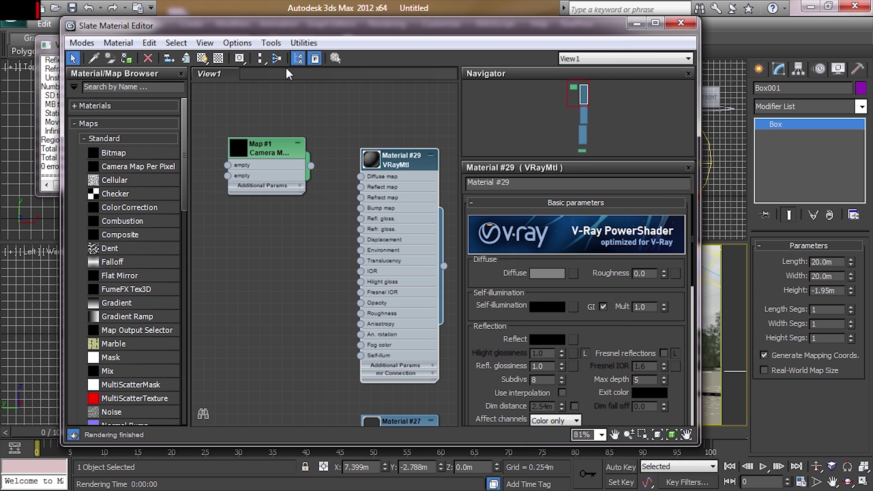
Set Map #1's projection camera to Camera001 and wire it into Material #29's Diffuse map
double_click(246, 145)
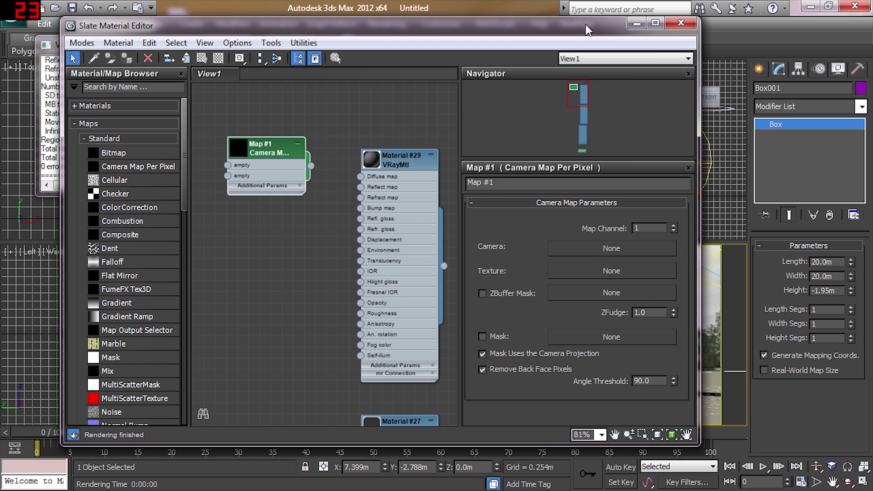
left_click_drag(592, 25, 502, 47)
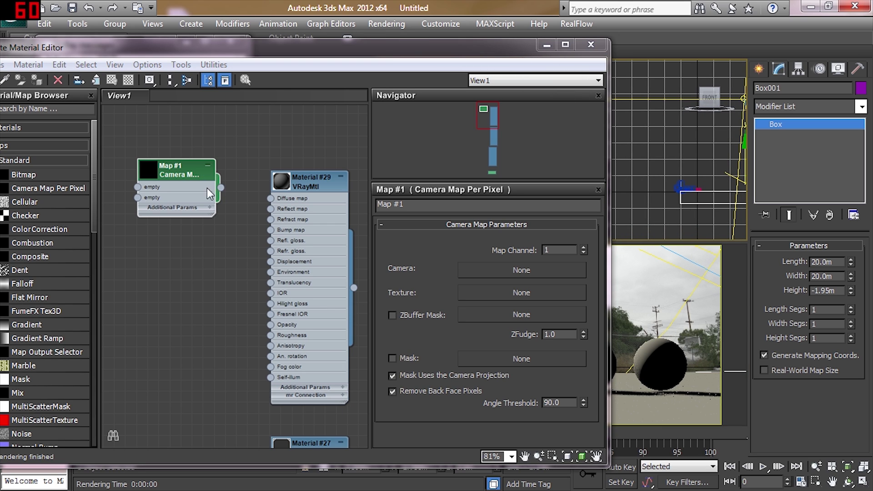
left_click(505, 272)
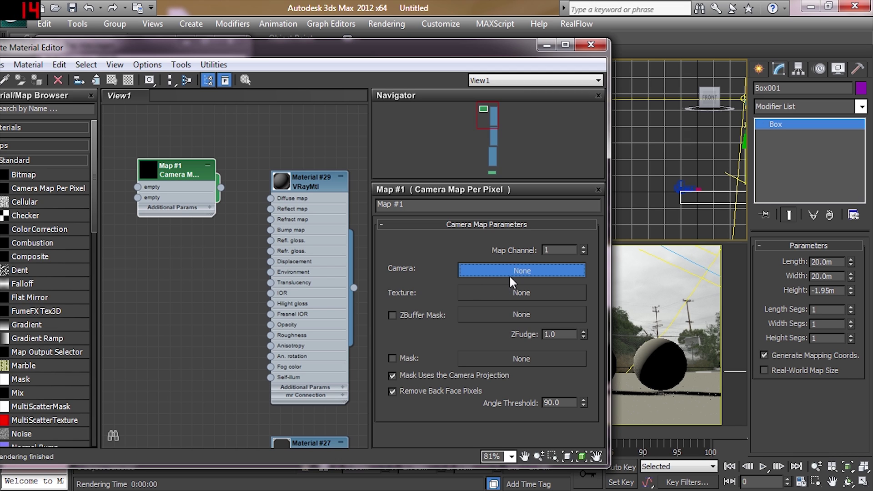
left_click(680, 186)
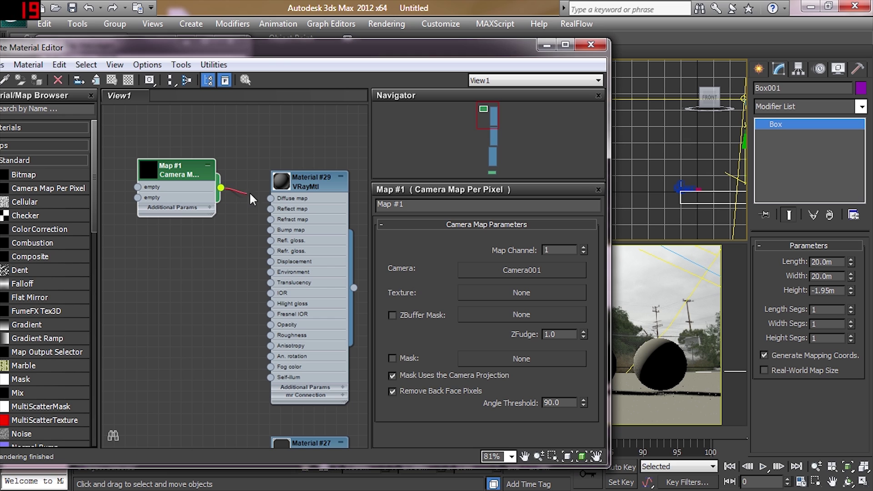
left_click_drag(250, 194, 270, 199)
left_click_drag(181, 164, 209, 173)
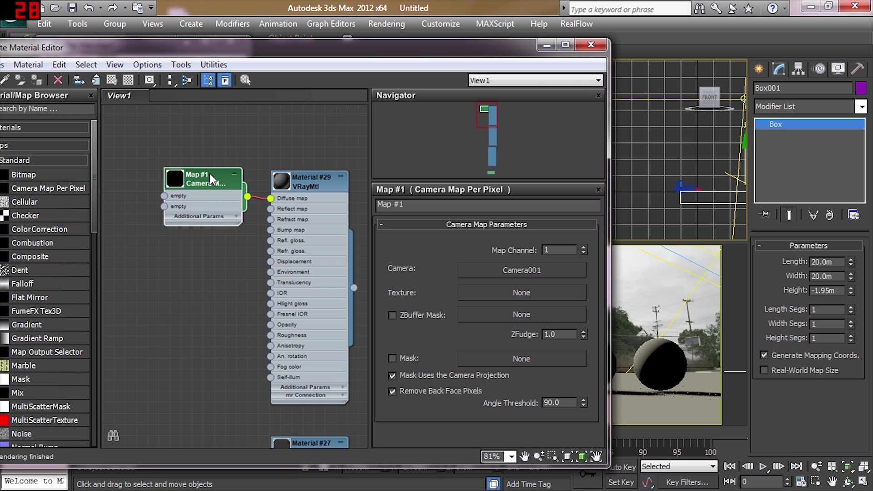
middle_click_drag(275, 193, 311, 206)
Load OdetoGMod_00017.jpg as the camera map's Texture bitmap, then close Slate
left_click(514, 292)
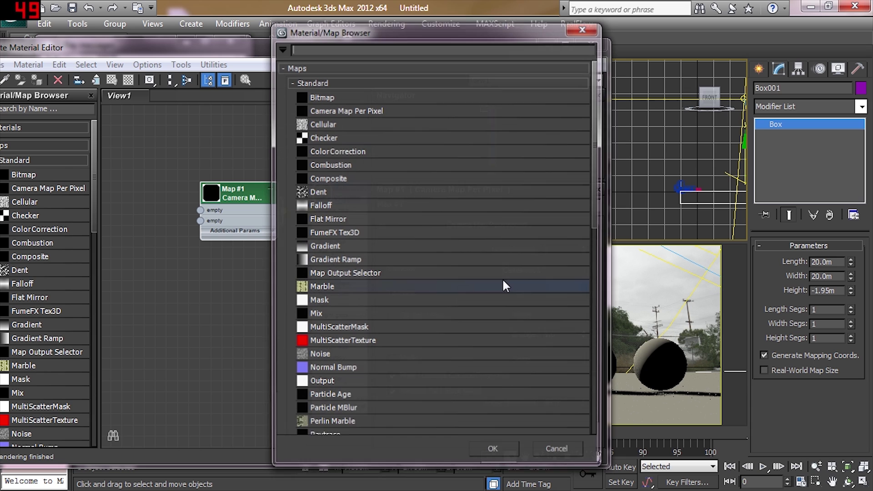
double_click(325, 95)
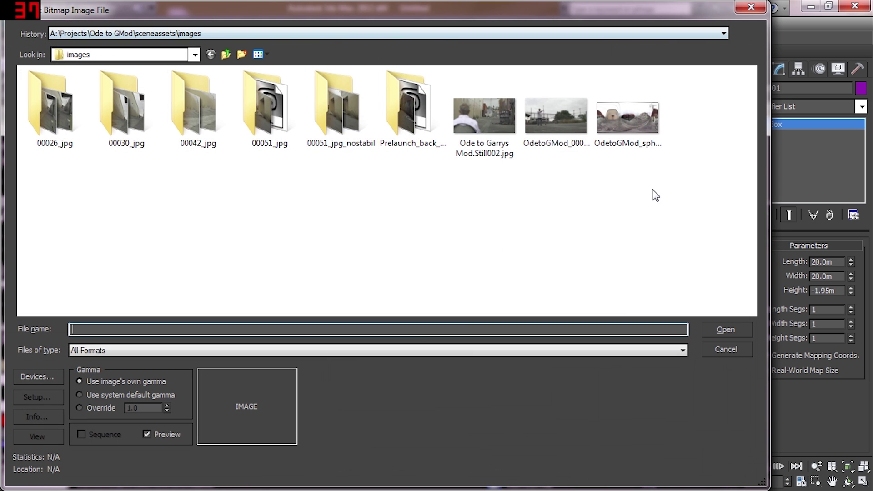
double_click(547, 114)
middle_click_drag(184, 156, 261, 171)
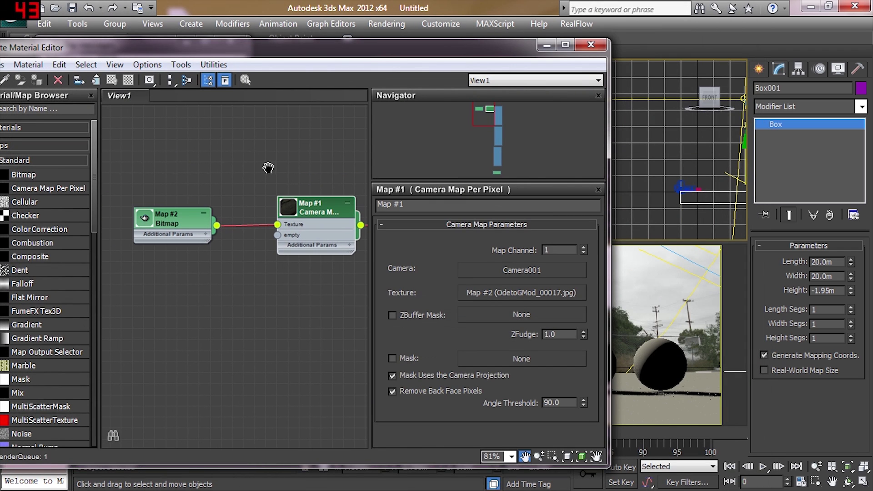
double_click(181, 214)
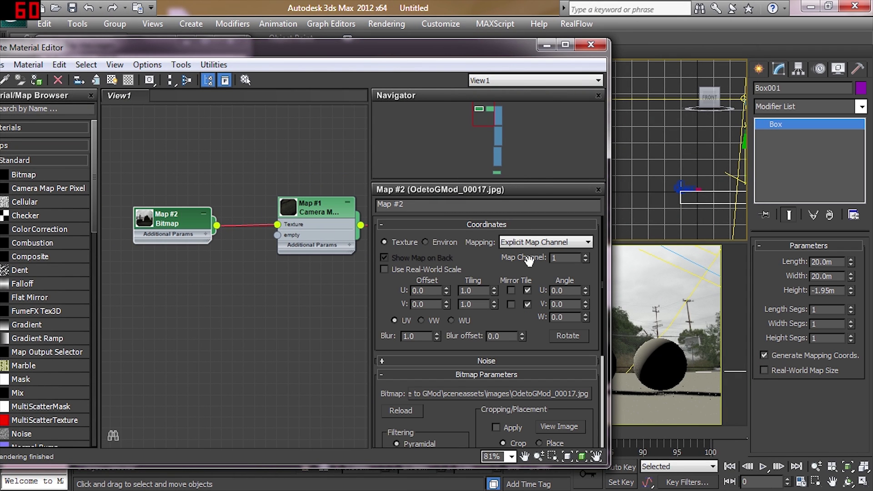
left_click(591, 46)
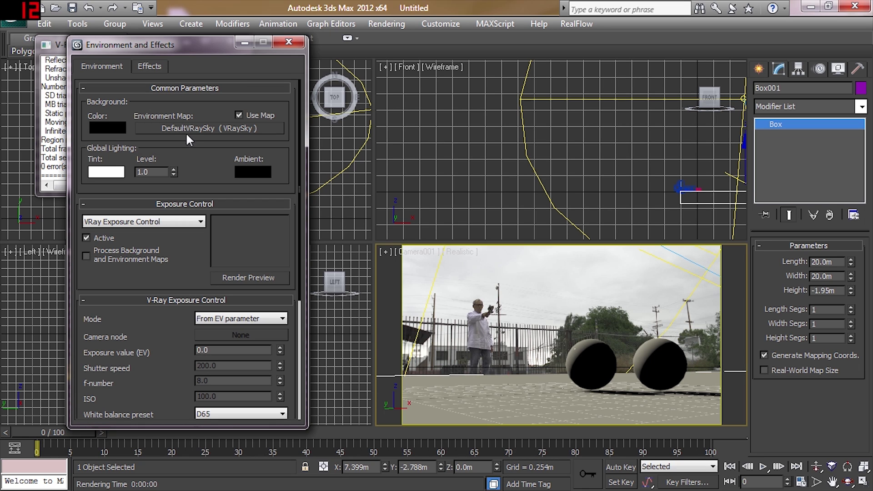
Open Render Setup for V-Ray Adv 2.40.03 with F10
key("F10")
In V-Ray:: Environment, enable GI override with an instanced DefaultVRaySky and turn on Reflection/refraction override
left_click(398, 42)
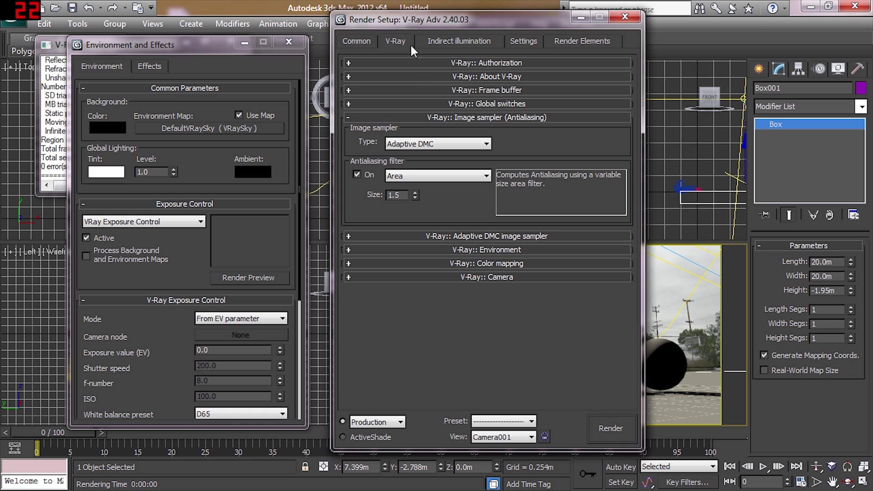
left_click(487, 250)
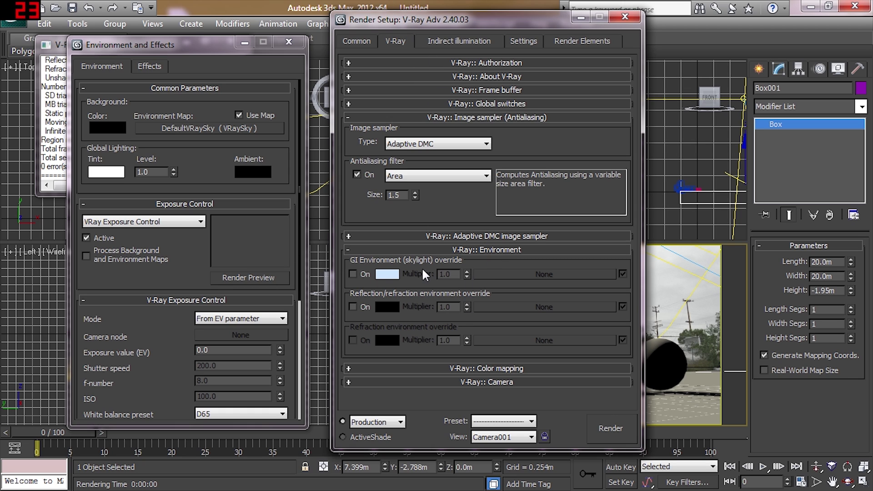
left_click_drag(159, 124, 241, 144)
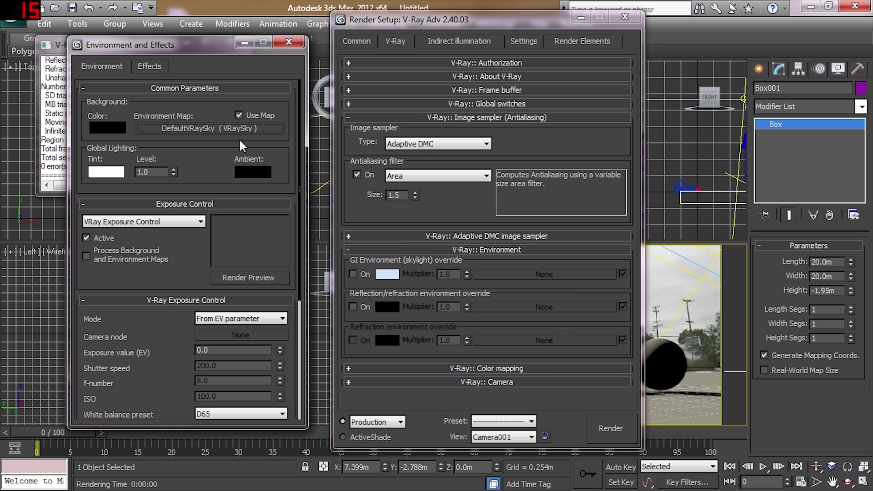
left_click(549, 297)
left_click(566, 449)
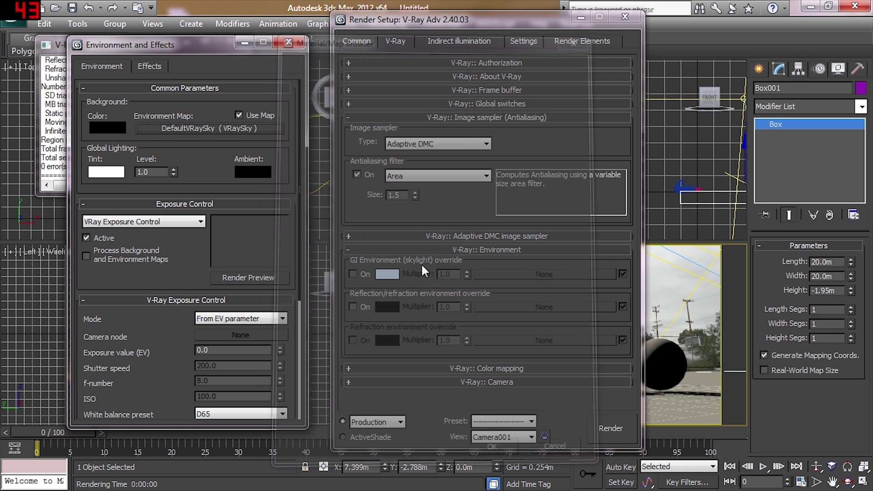
left_click(353, 274)
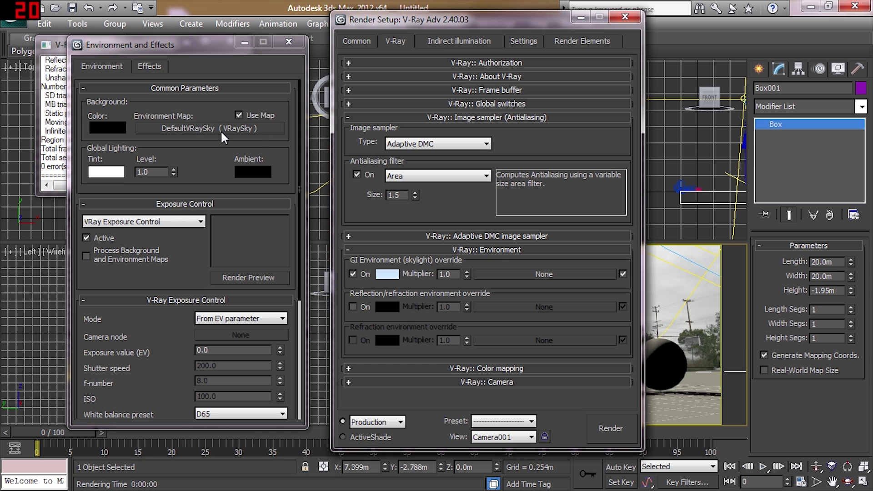
left_click_drag(220, 130, 510, 275)
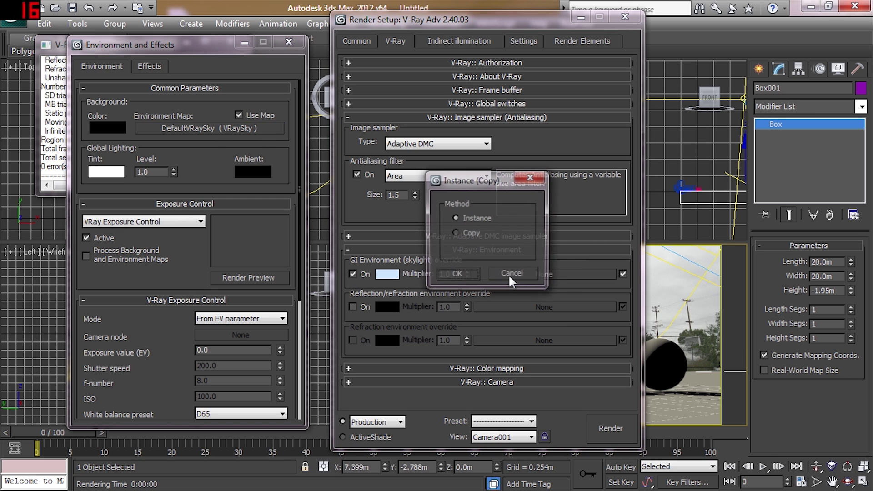
left_click(457, 272)
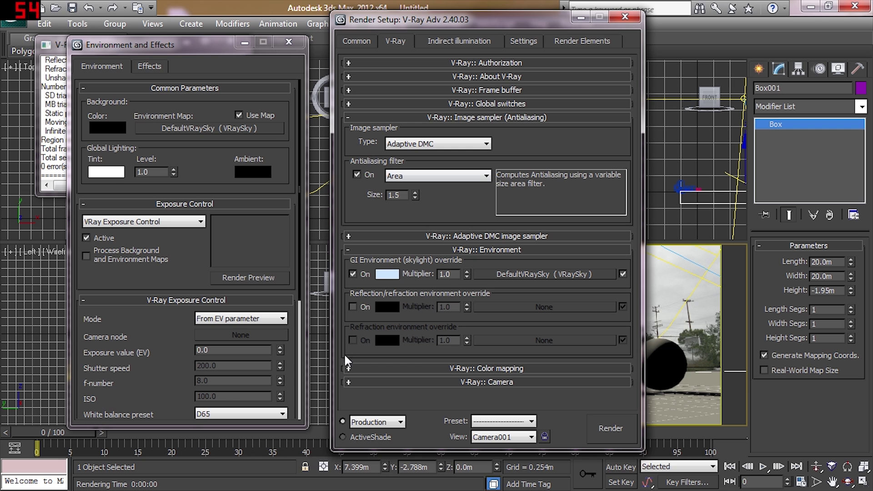
left_click(353, 306)
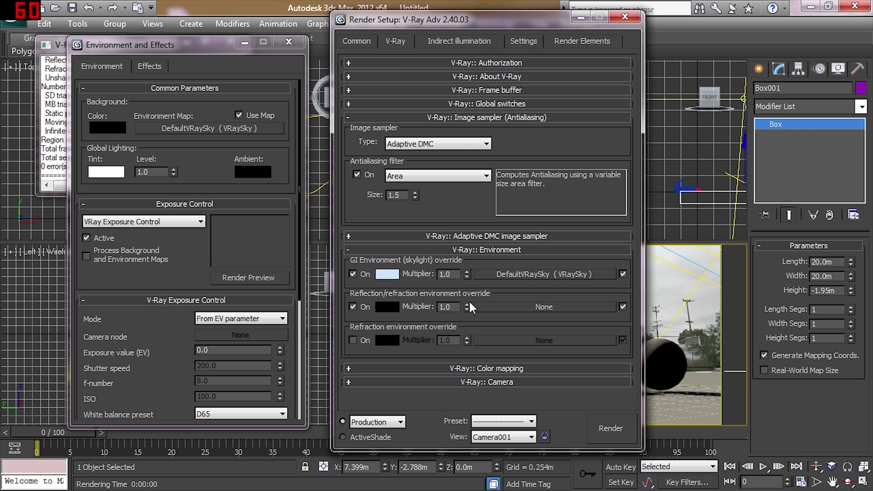
left_click(499, 308)
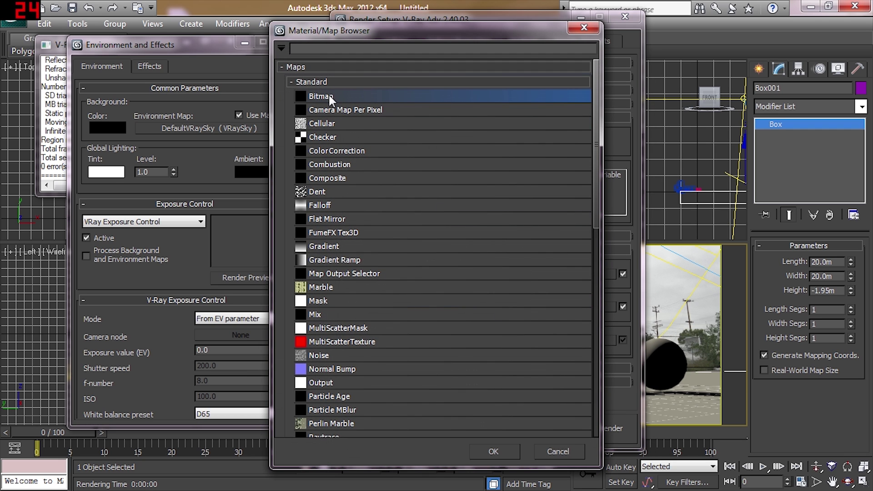
Load OdetoGMod_spherical.JPG as the reflection override map with Spherical Environment mapping
double_click(328, 95)
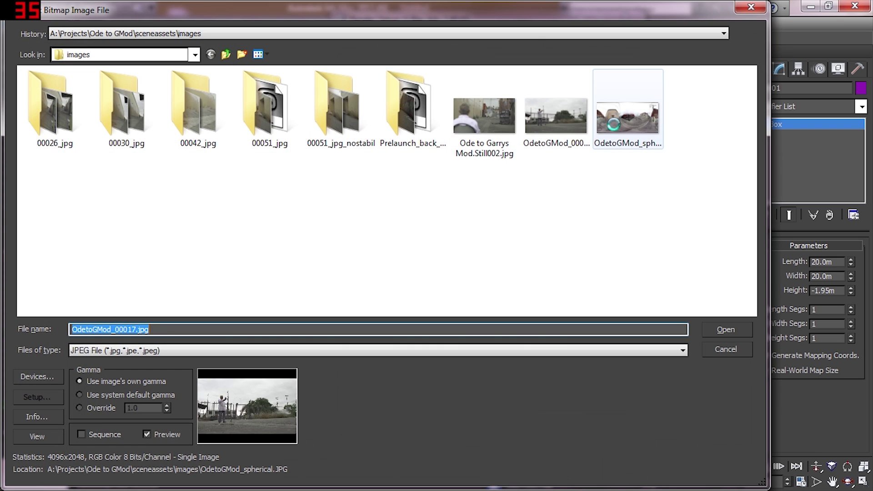
left_click(613, 124)
double_click(646, 141)
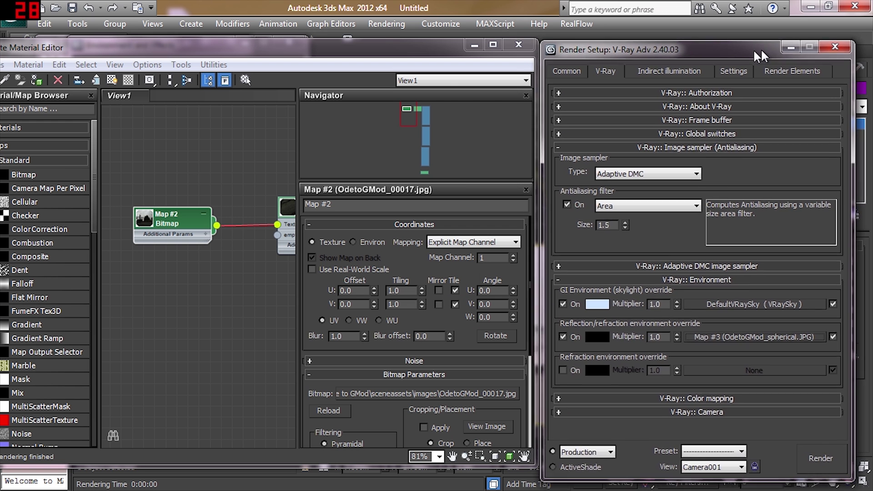
left_click_drag(736, 340, 189, 323)
left_click(225, 297)
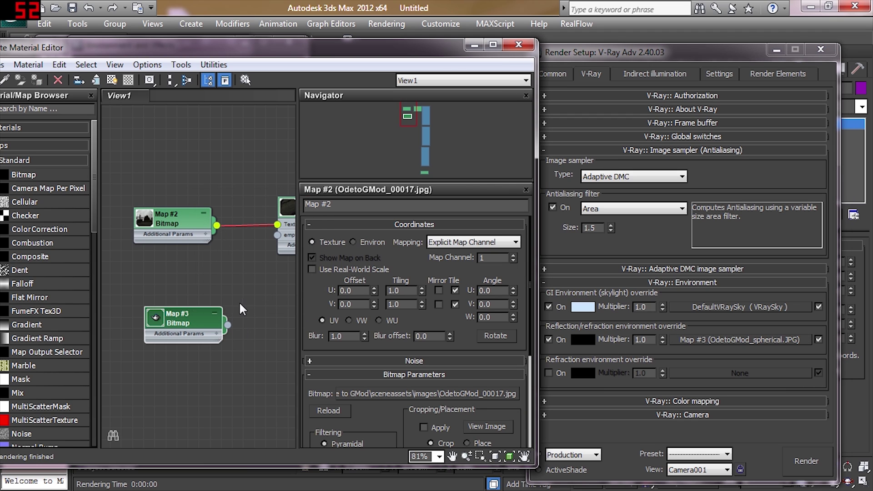
double_click(193, 322)
left_click(354, 241)
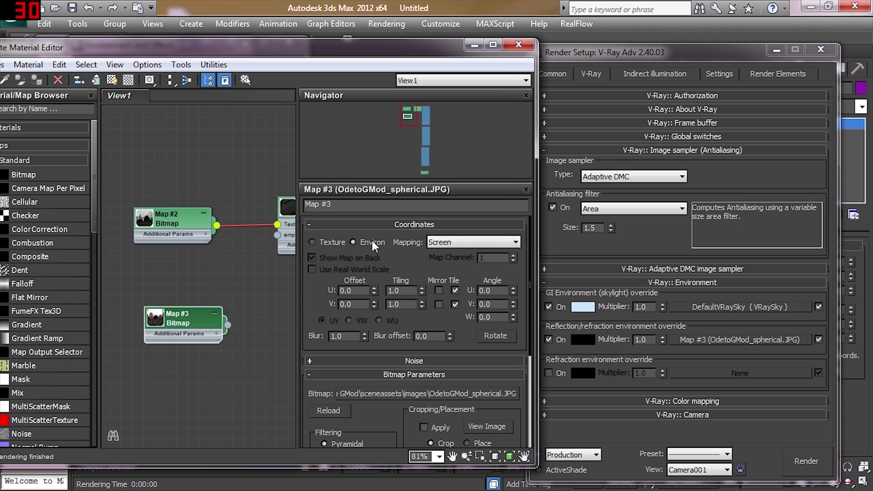
left_click(475, 242)
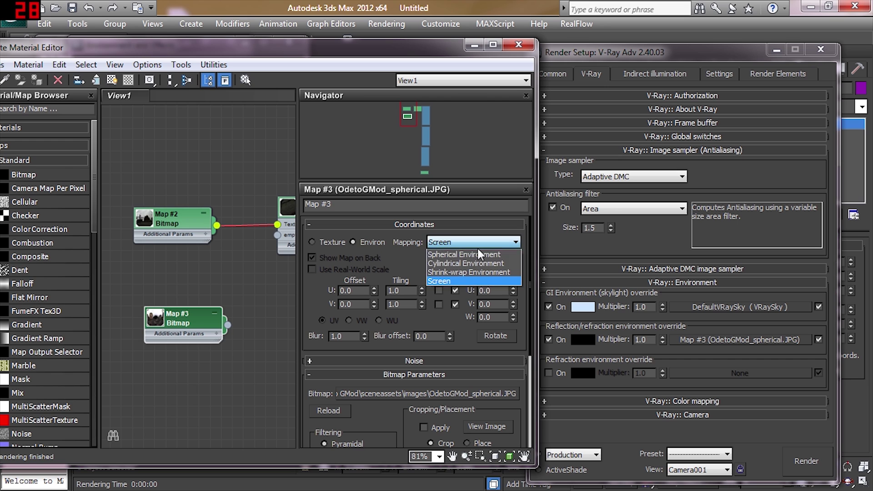
left_click(455, 255)
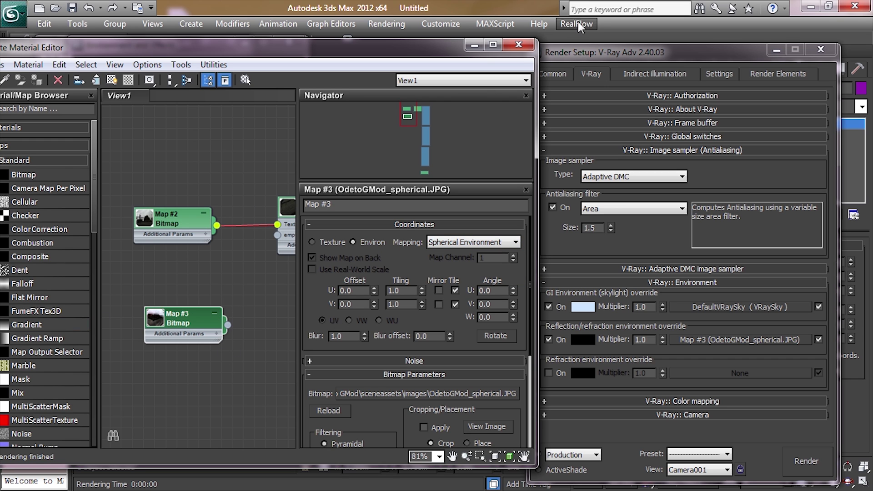
Close Slate and test-render the Camera001 view
left_click(519, 44)
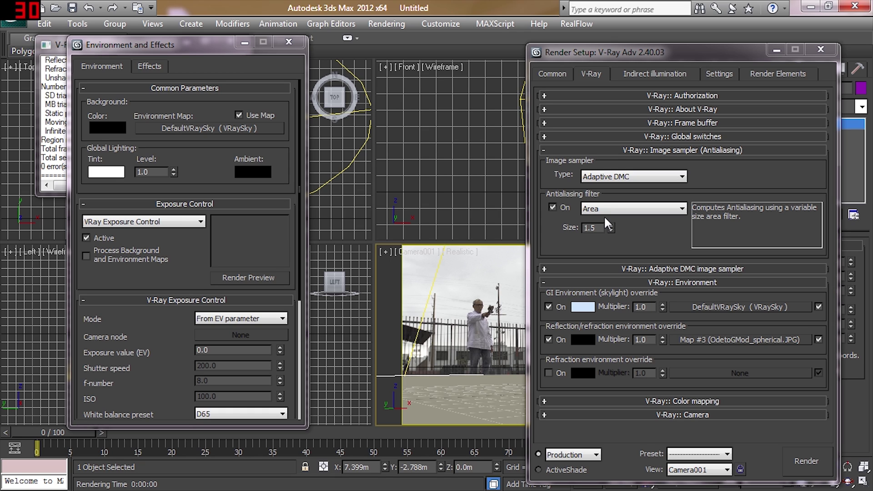
key("shift+q")
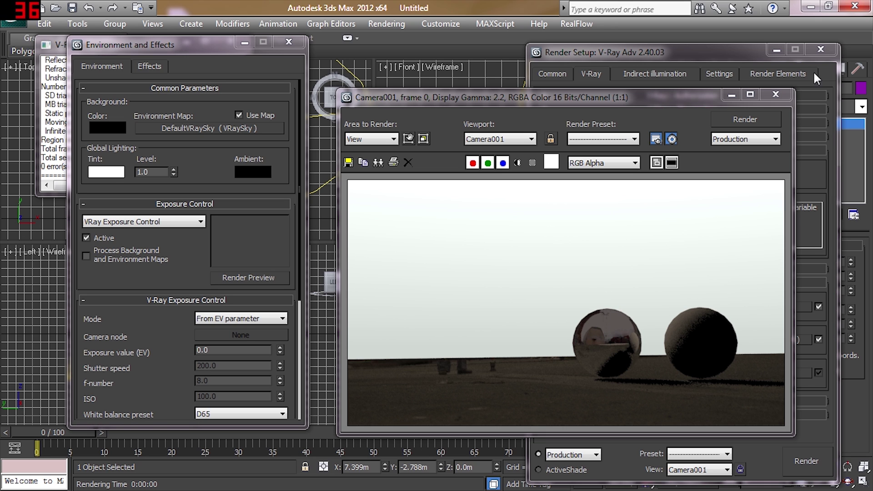
left_click(776, 95)
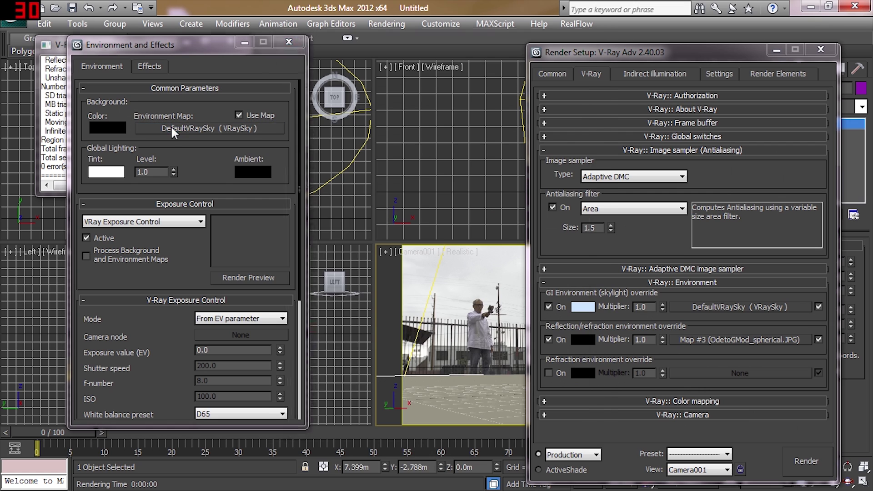
Replace the environment background map with an OdetoGMod_00017.jpg bitmap
left_click(171, 125)
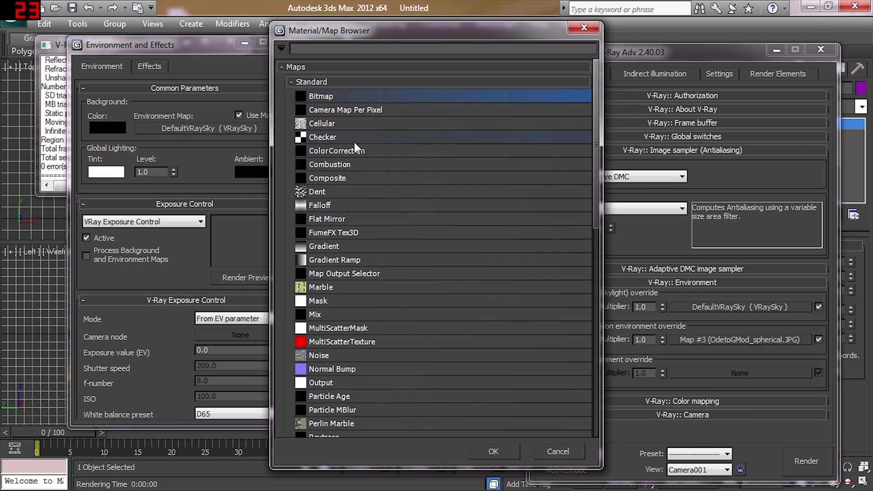
double_click(319, 95)
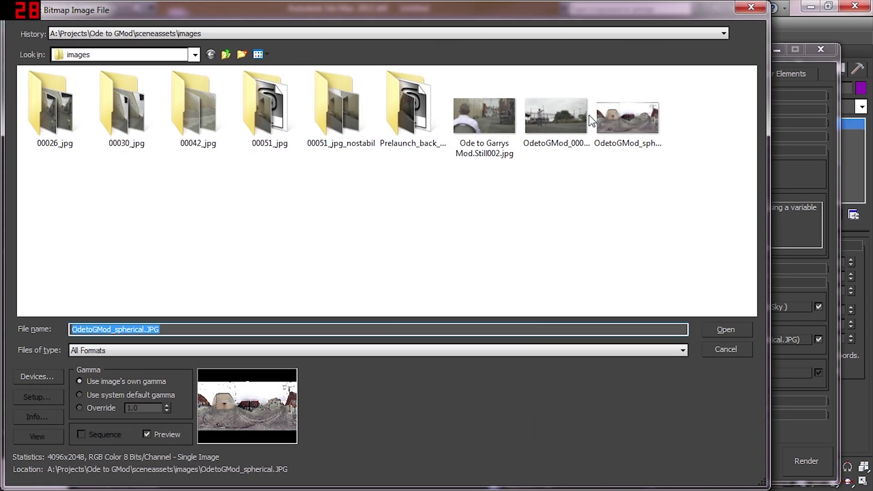
double_click(567, 113)
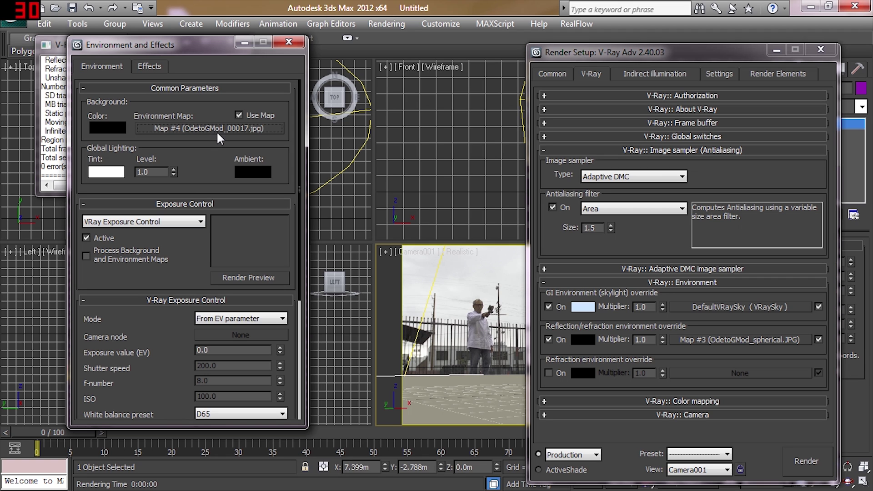
left_click(820, 50)
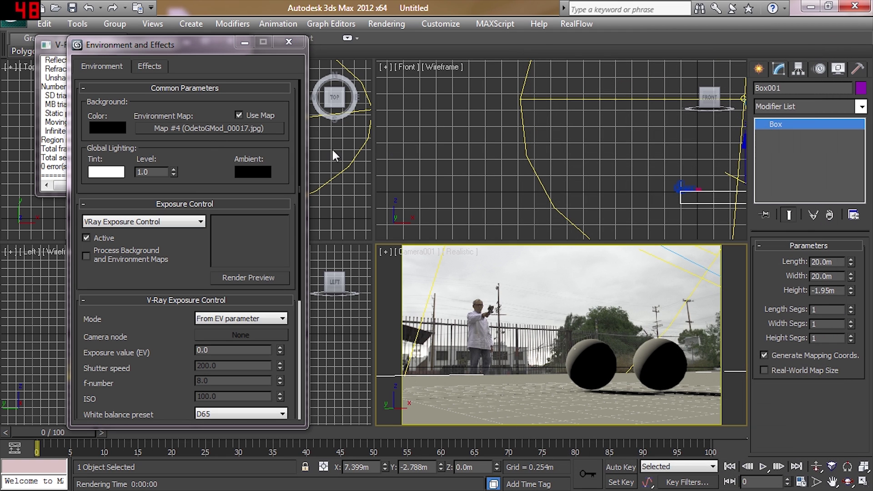
Instance background Map #4 into Slate, verify its Screen mapping, and close the editor
scroll(203, 176, "down", 10)
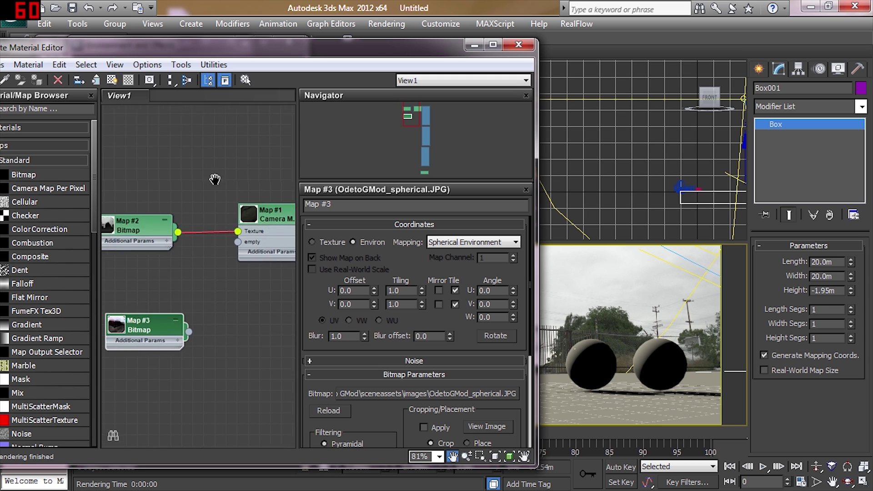
middle_click_drag(214, 172, 229, 190)
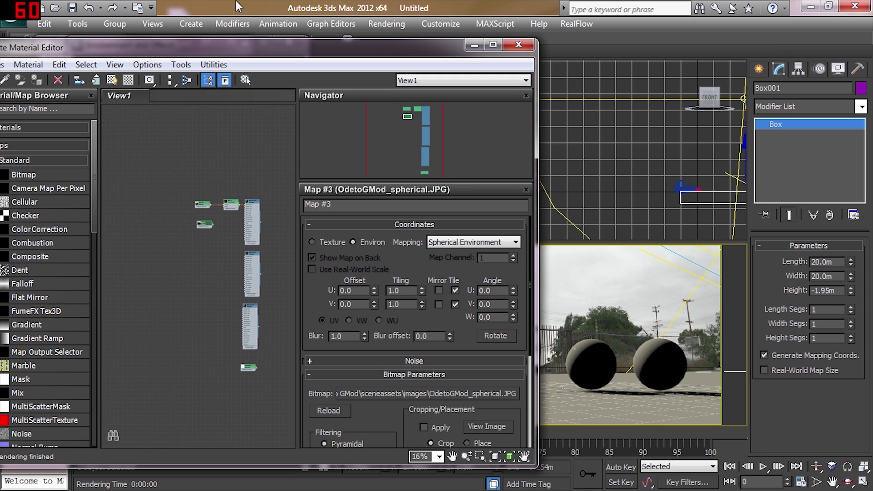
left_click_drag(249, 54, 578, 83)
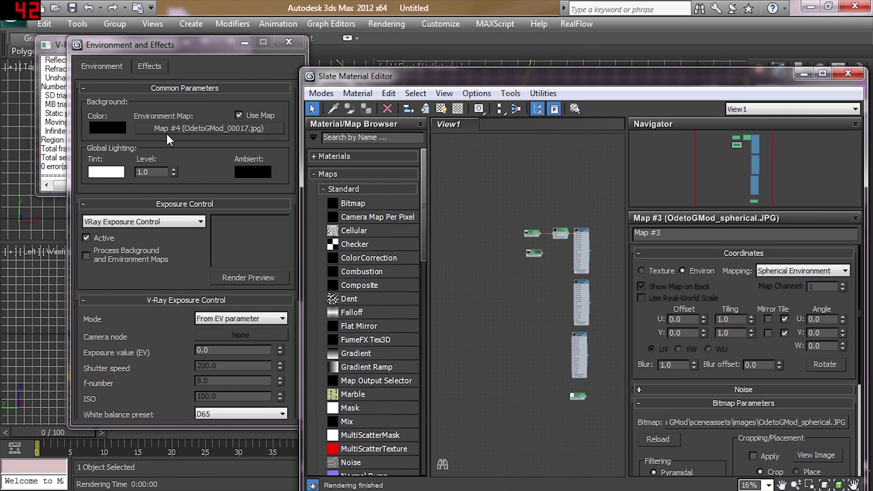
left_click_drag(166, 132, 576, 251)
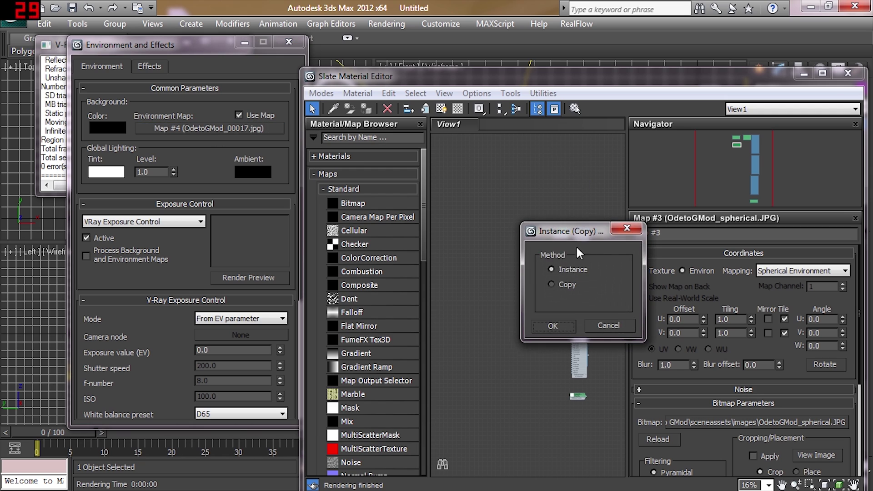
left_click(571, 327)
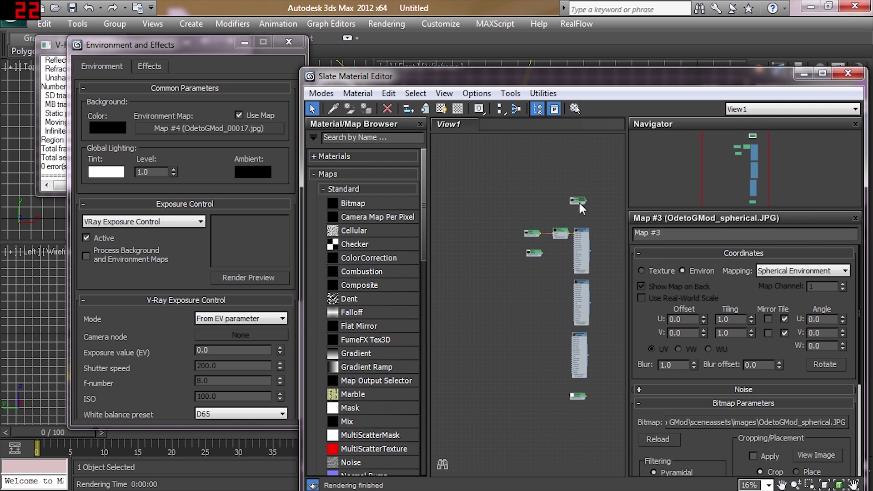
double_click(577, 200)
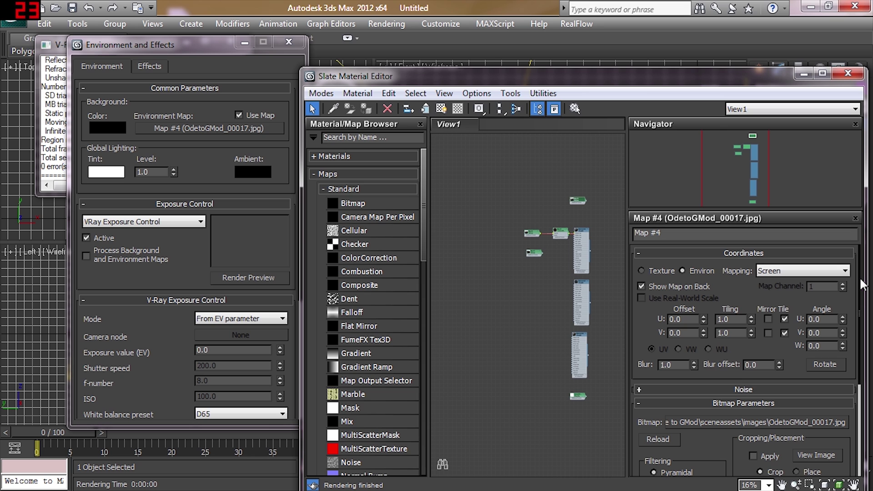
left_click_drag(861, 283, 860, 298)
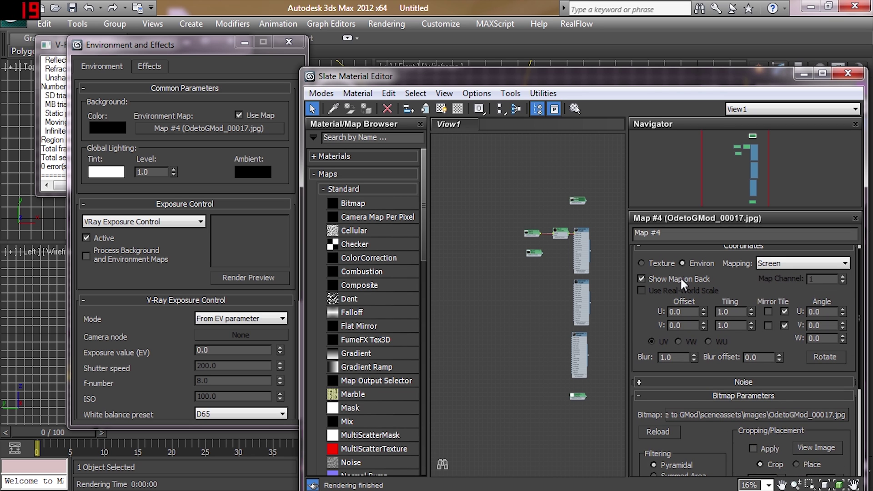
left_click(851, 73)
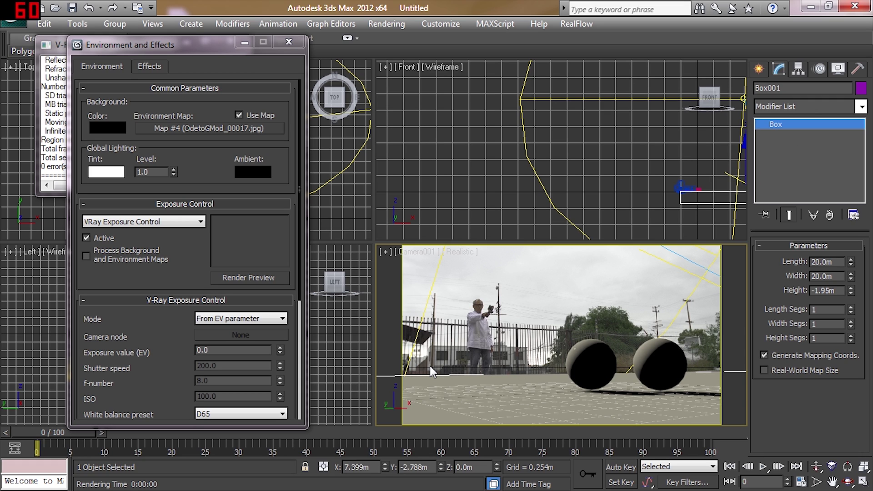
Test-render Camera001 with the street photo behind both balls, then reopen Render Setup
right_click(628, 282)
left_click(484, 346)
key("shift+q")
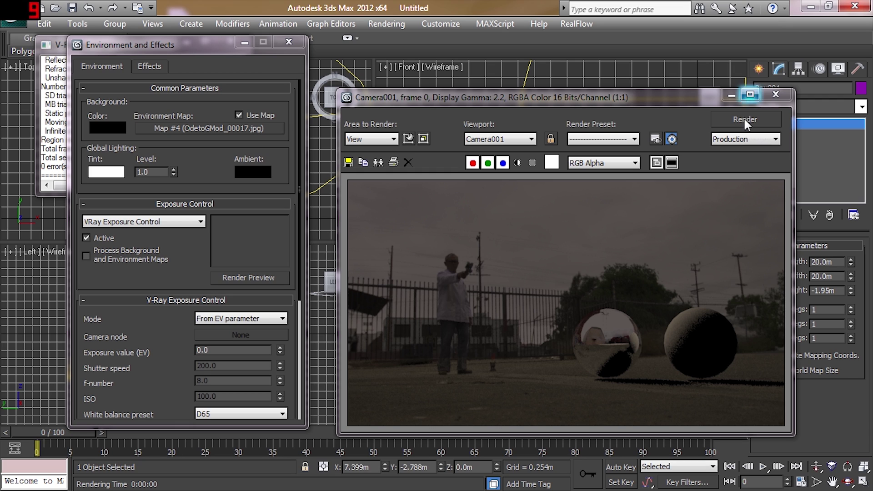
left_click(775, 94)
key("F10")
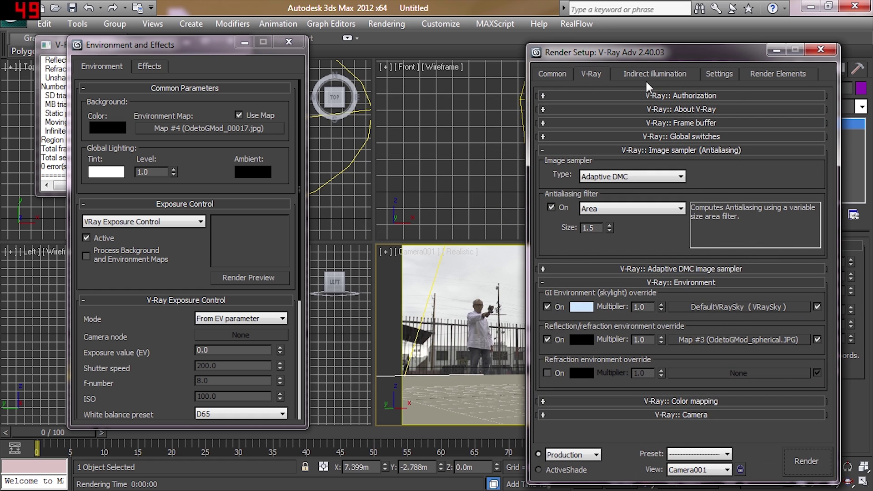
Turn GI On in Indirect illumination and re-render Camera001, giving a chrome and a white ball
left_click(632, 76)
left_click(547, 113)
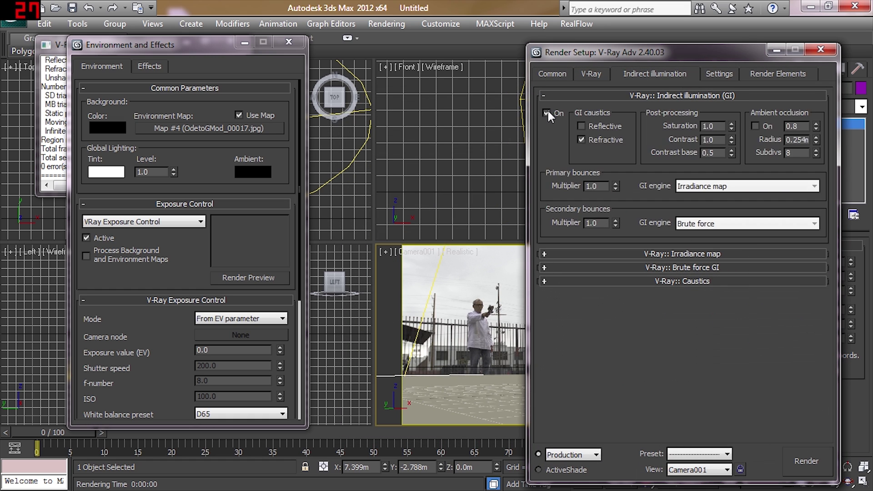
left_click(821, 49)
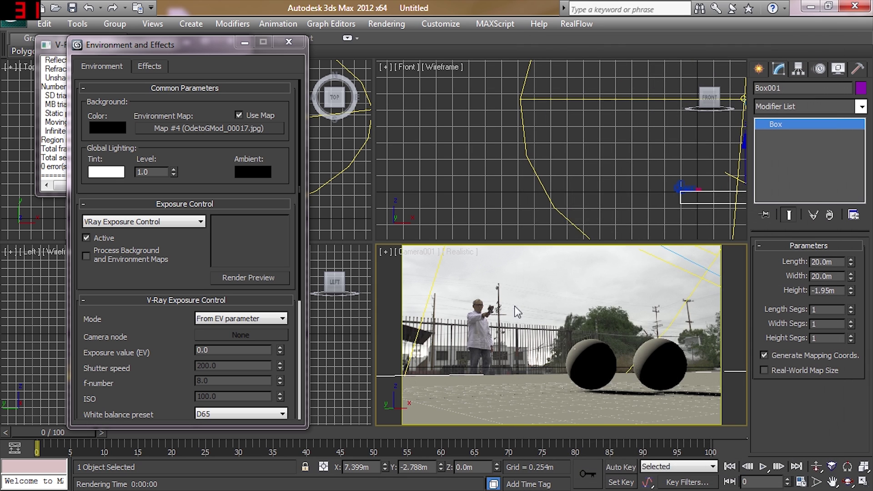
right_click(562, 285)
key("shift+q")
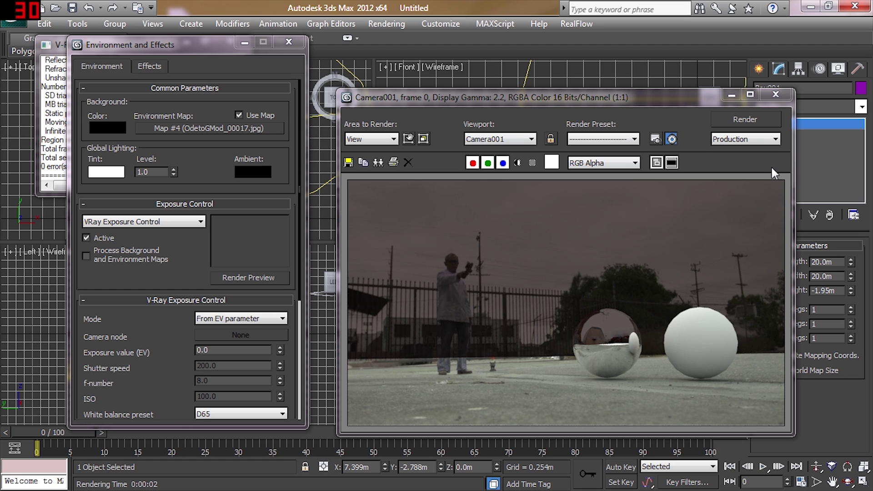
left_click(775, 95)
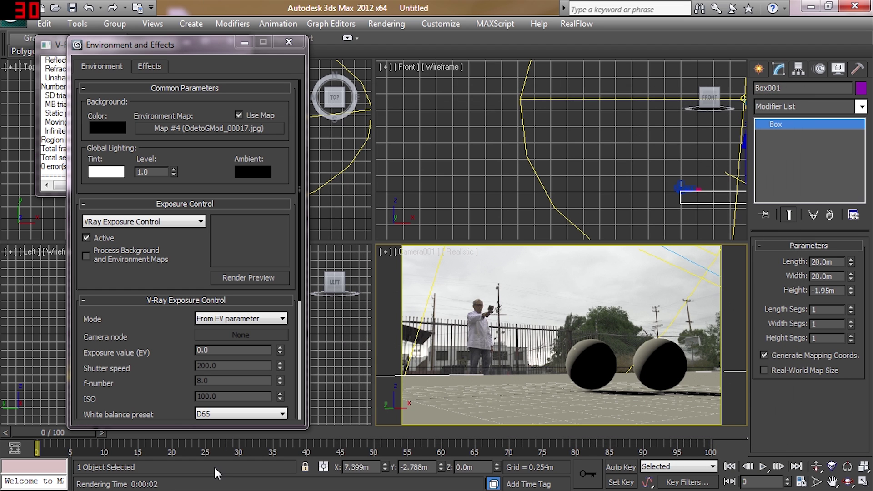
Review the Common and Indirect illumination render settings
key("F10")
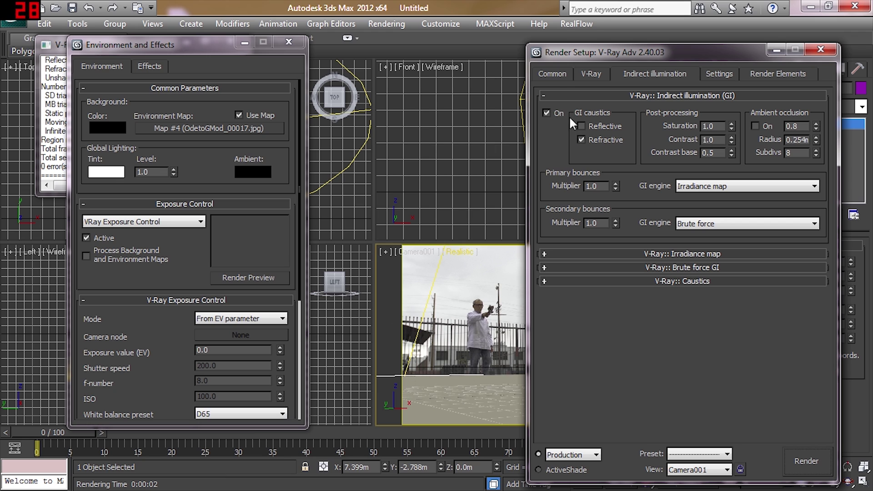
left_click(552, 74)
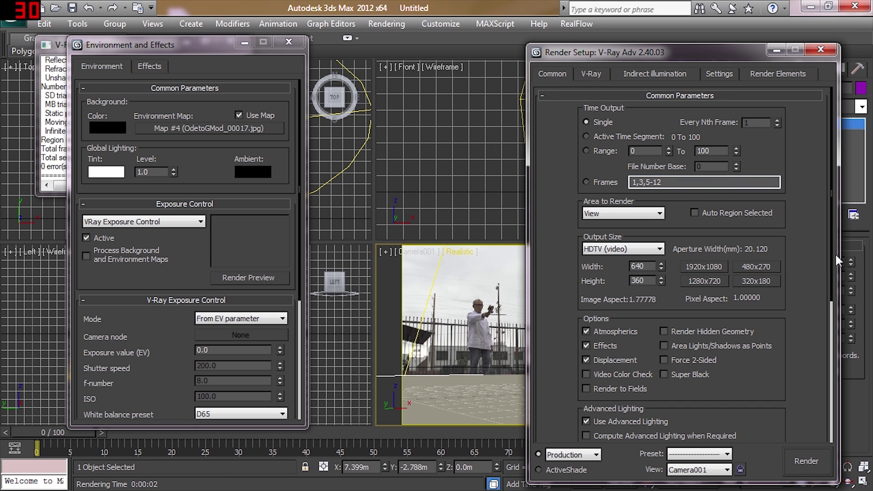
scroll(809, 387, "down", 5)
scroll(769, 249, "up", 4)
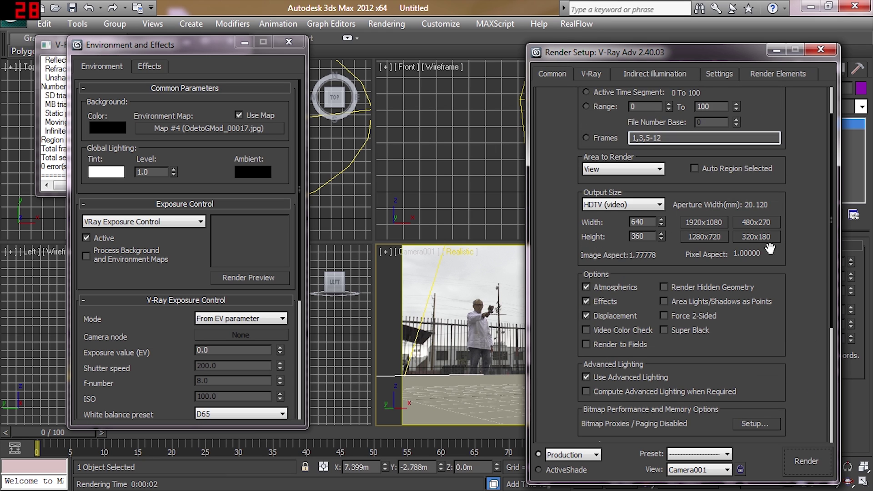
left_click(631, 75)
Expand Color mapping on the V-Ray tab and render Camera001 again
left_click(592, 73)
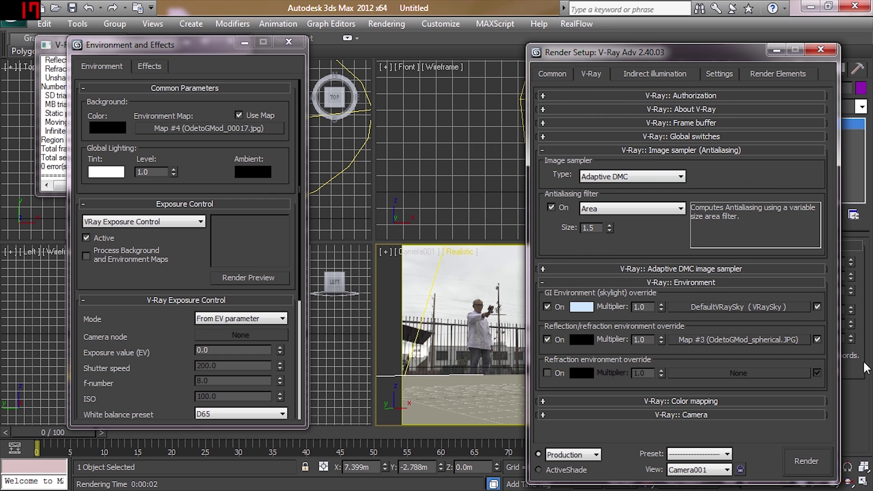
left_click(611, 150)
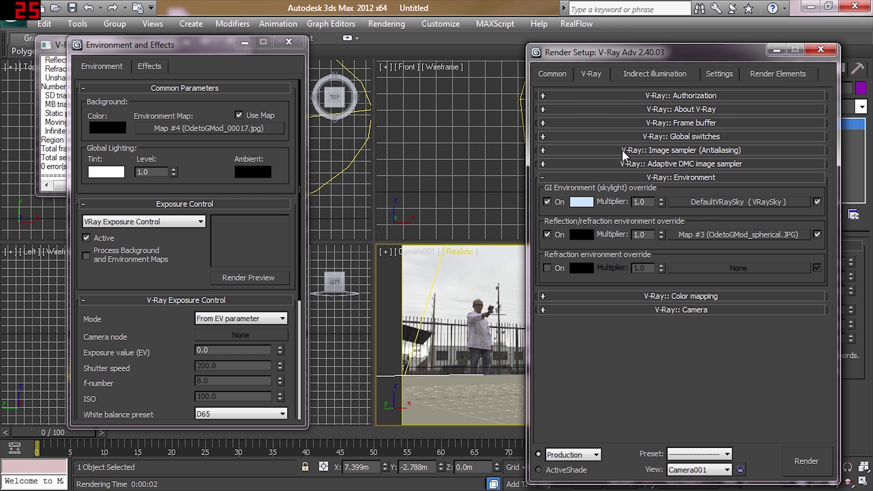
left_click(659, 174)
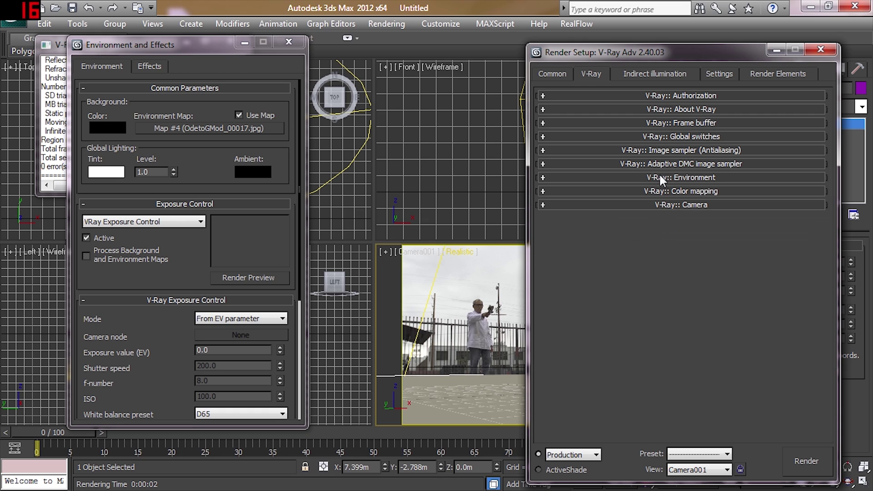
left_click(664, 192)
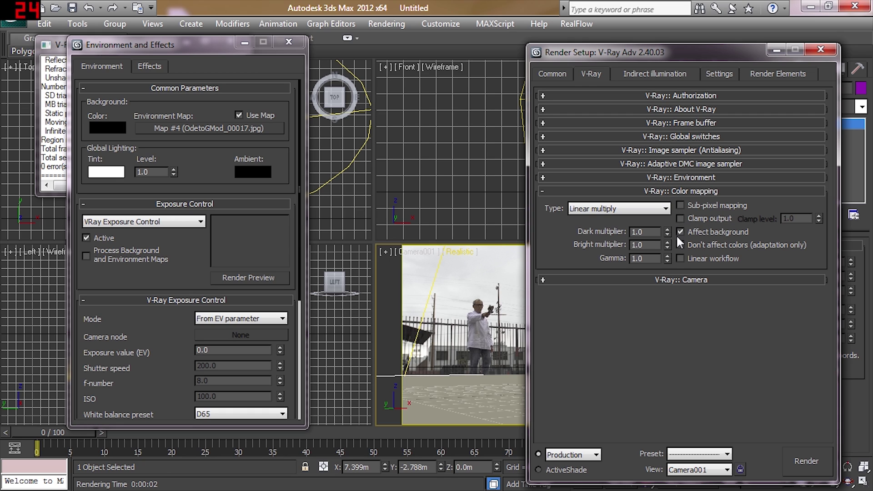
key("shift+q")
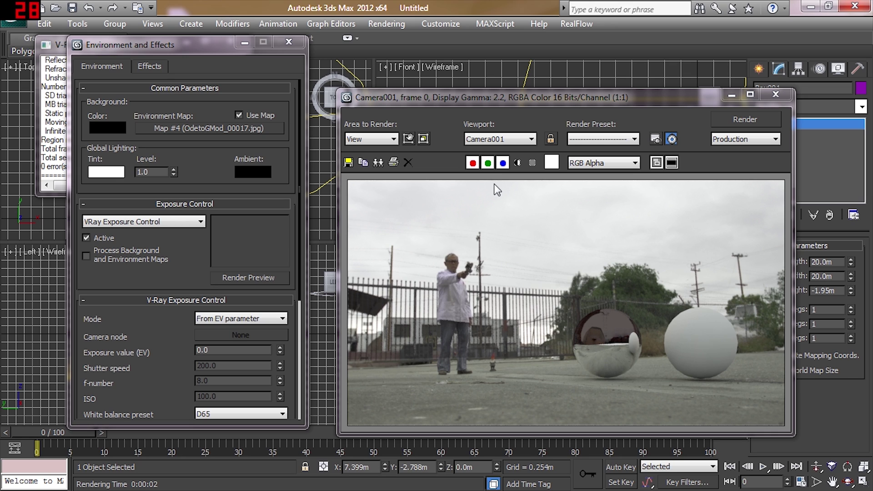
Read the rendered pixel colour values, including a spot on the chrome sphere
right_click_drag(561, 223, 535, 225)
right_click_drag(618, 321, 617, 326)
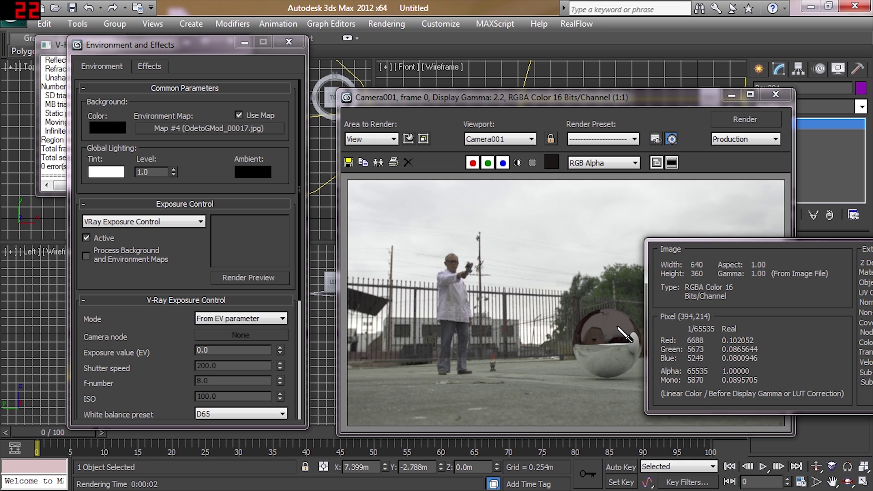
right_click_drag(624, 335, 624, 335)
Show the Map #3 spherical reflection map's parameters with its Output rollout expanded
key("m")
scroll(350, 298, "up", 3)
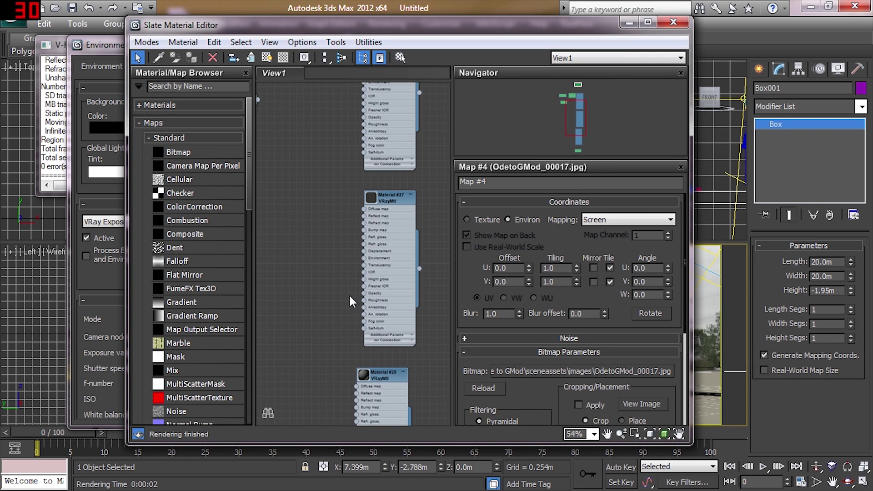
middle_click_drag(389, 9, 364, 11)
middle_click_drag(326, 285, 425, 216)
double_click(347, 321)
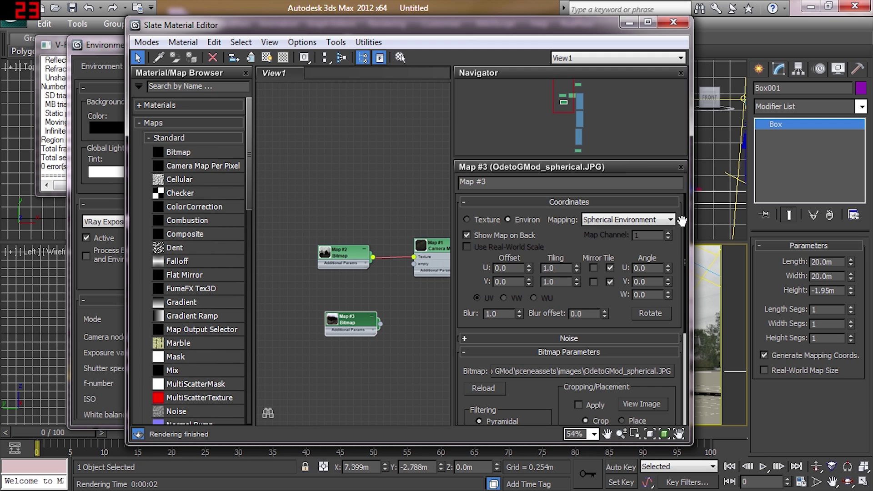
scroll(682, 221, "down", 5)
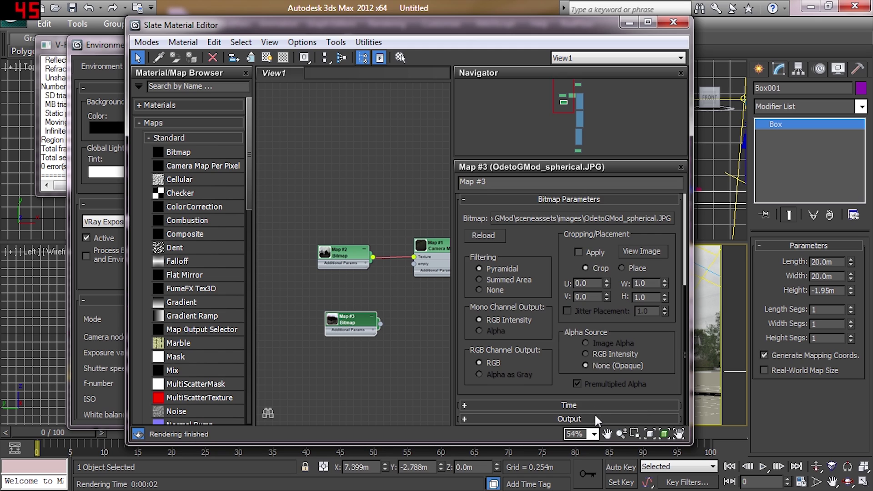
left_click(594, 417)
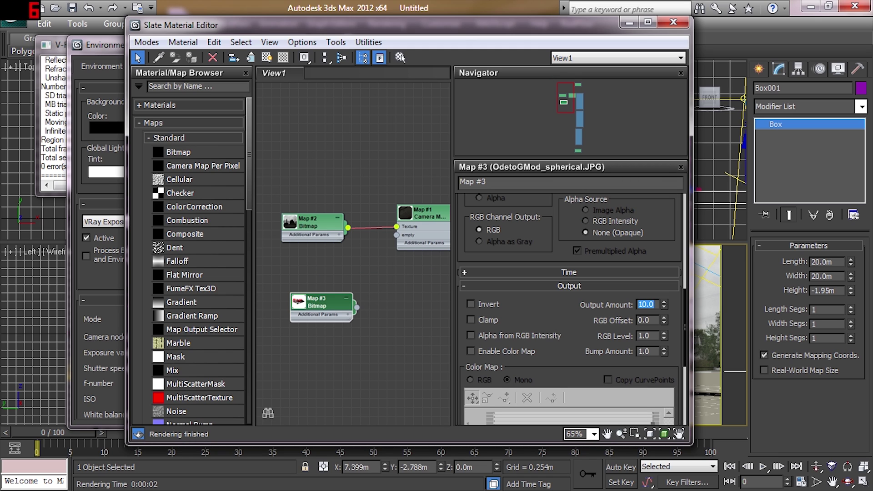
Close Slate and re-render the Camera viewport
left_click(687, 20)
right_click(574, 278)
key("shift+q")
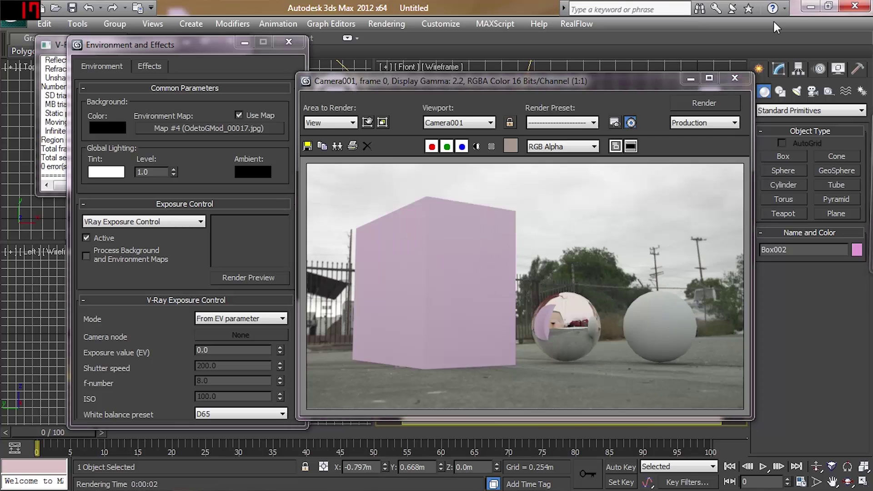
Re-render Camera001 with the new pink box, closing the frame window before and after
left_click(735, 79)
key("shift+q")
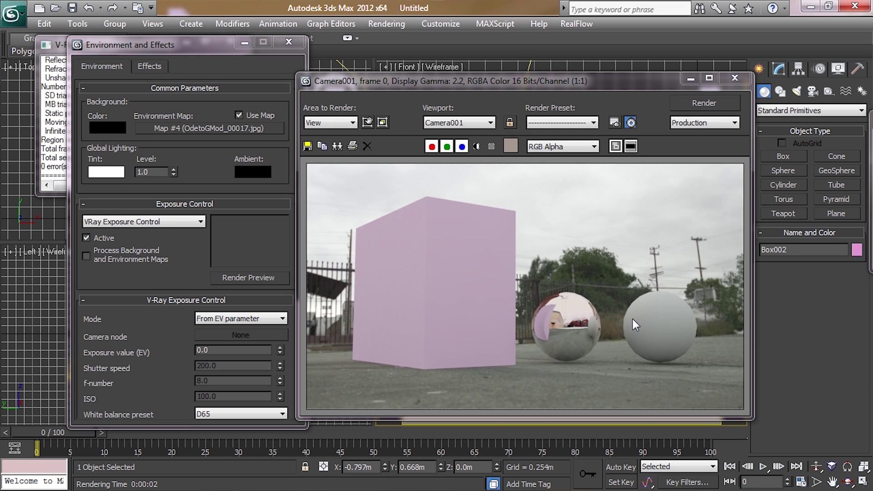
left_click(736, 78)
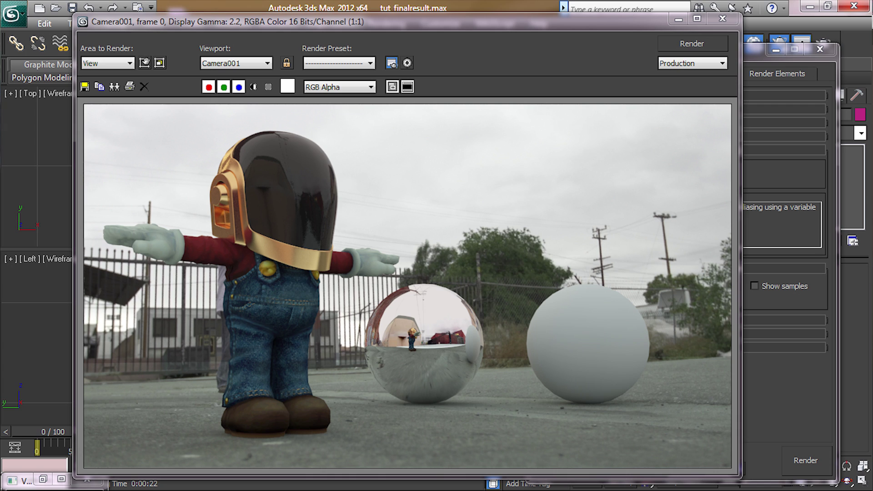